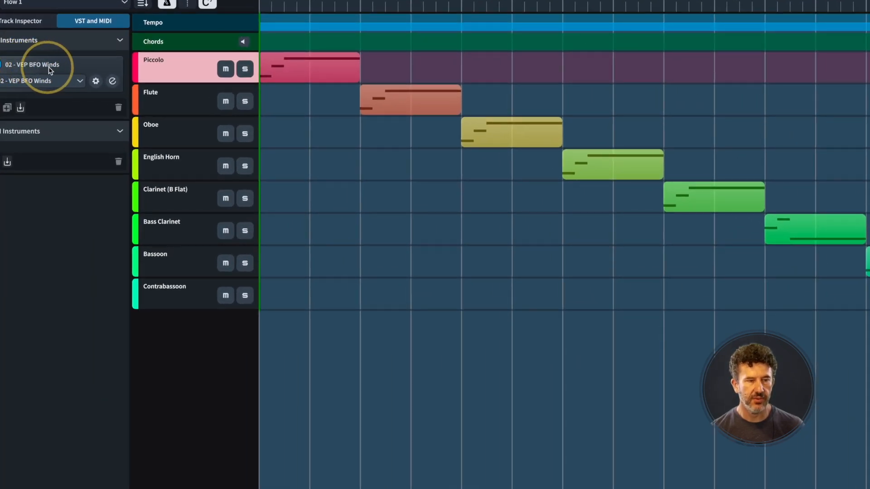
- Open the BFO Winds instance in Vienna Ensemble Pro and view the Clarinet channel's Solo clarinet articulations
{"action": "left_click", "coordinate": [112, 81]}
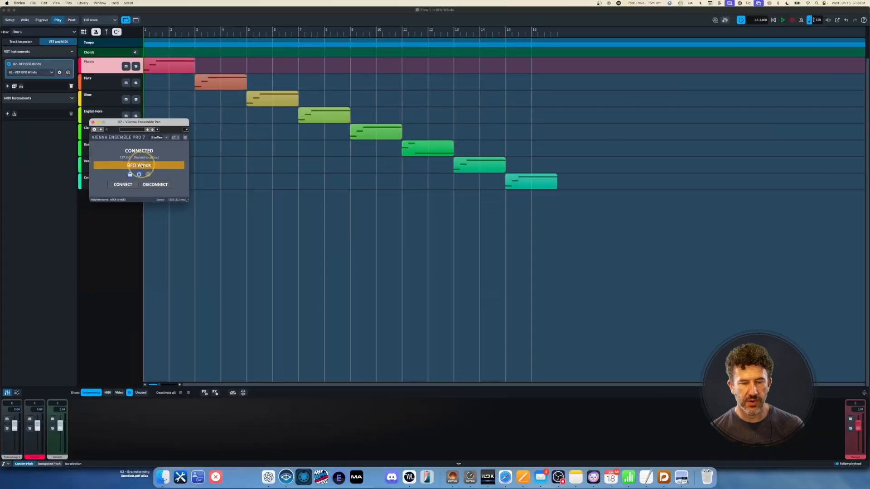
{"action": "key", "text": "super+Tab"}
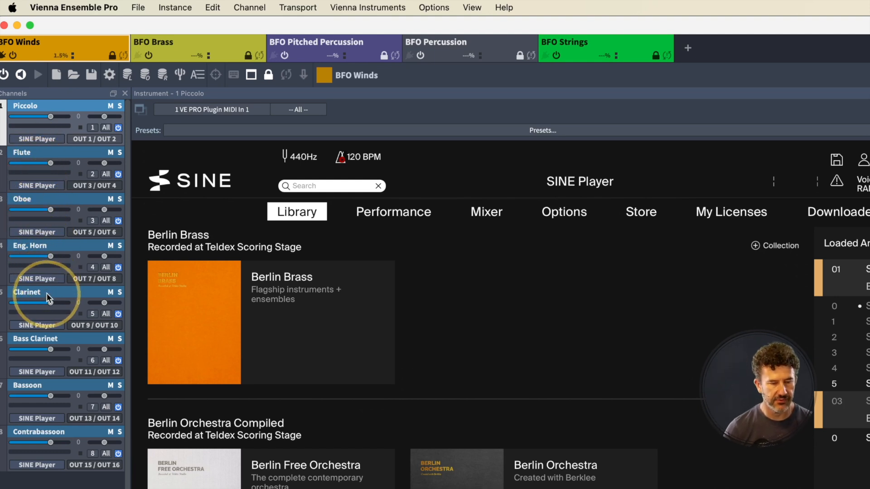
{"action": "left_click", "coordinate": [65, 339]}
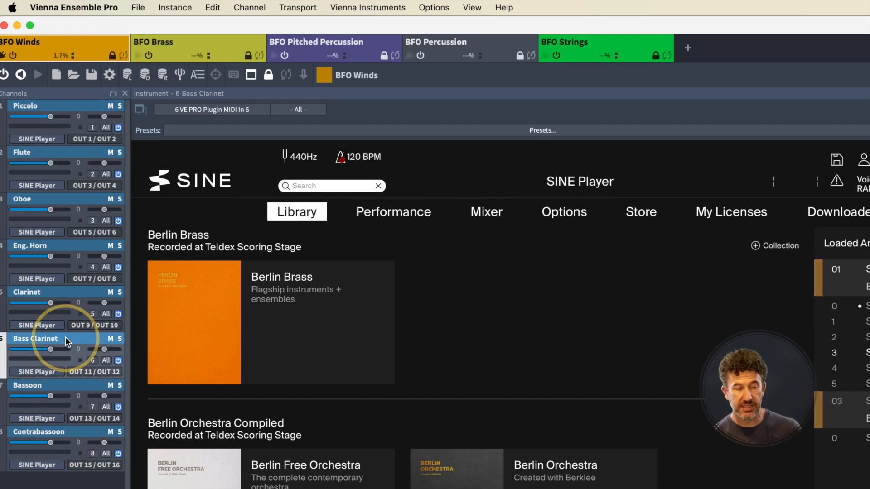
{"action": "left_click", "coordinate": [62, 294]}
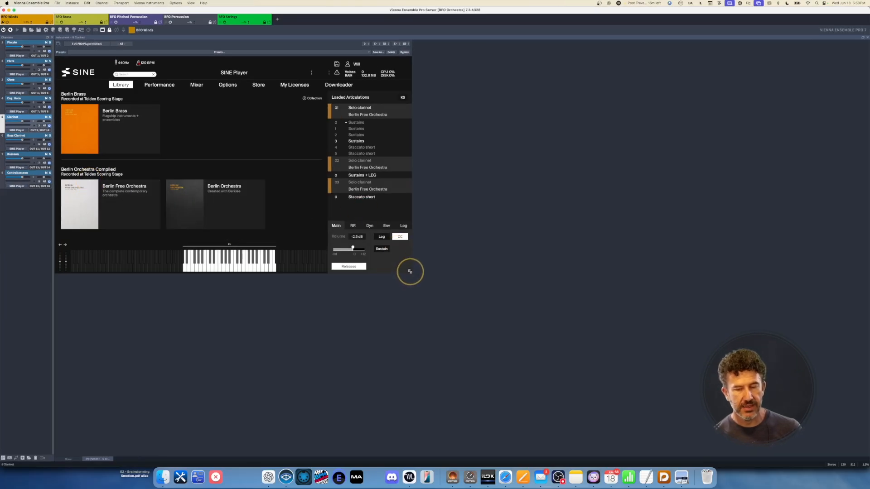
- Enlarge the SINE Player window and open Berlin Free Orchestra's Woodwinds category
{"action": "left_click_drag", "start_coordinate": [409, 273], "coordinate": [467, 436]}
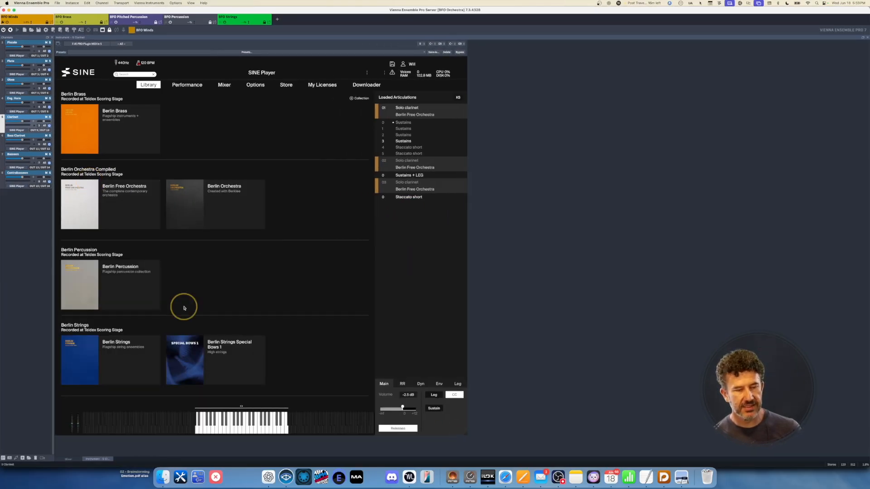
{"action": "left_click", "coordinate": [113, 215]}
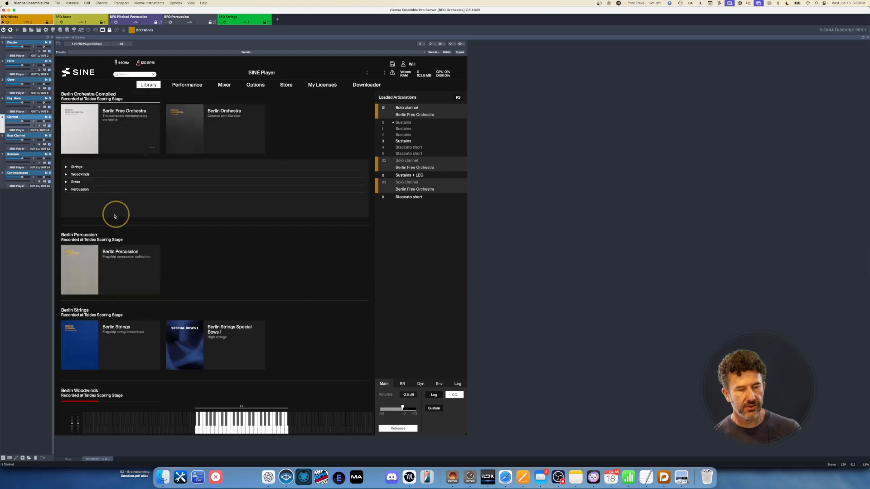
{"action": "left_click", "coordinate": [66, 175]}
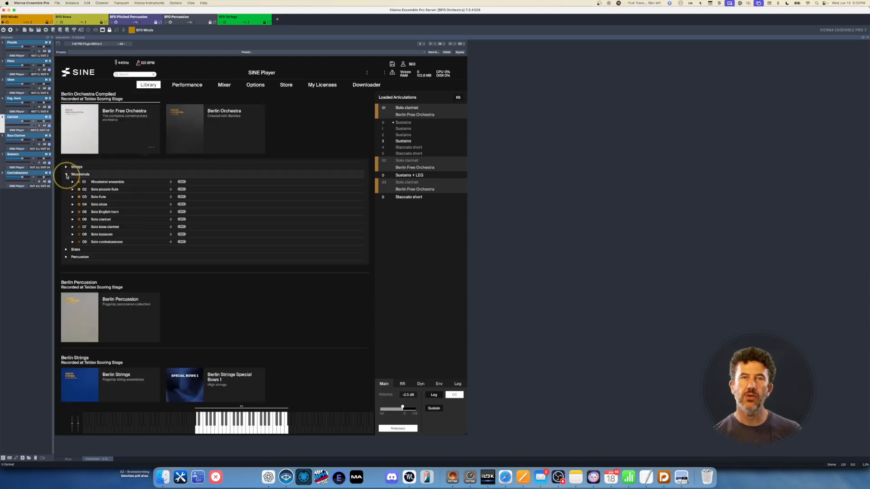
- Expand every woodwind instrument, Solo contrabassoon up to Woodwind ensemble, to show its articulations
{"action": "left_click", "coordinate": [72, 242]}
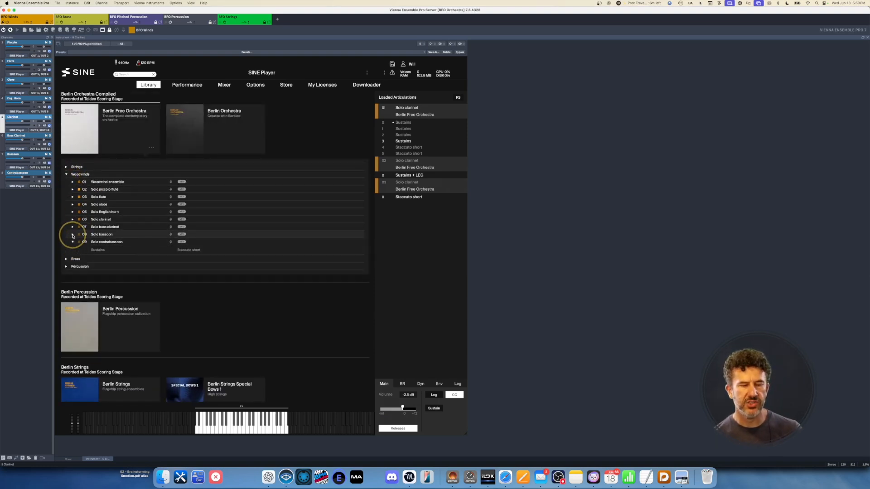
{"action": "left_click", "coordinate": [72, 235]}
{"action": "left_click", "coordinate": [73, 226]}
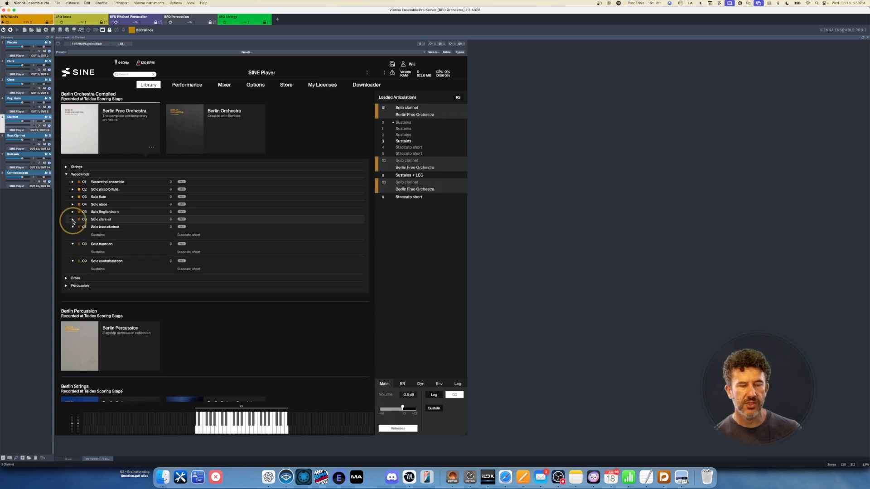
{"action": "left_click", "coordinate": [73, 219]}
{"action": "left_click", "coordinate": [72, 212]}
{"action": "left_click", "coordinate": [72, 204]}
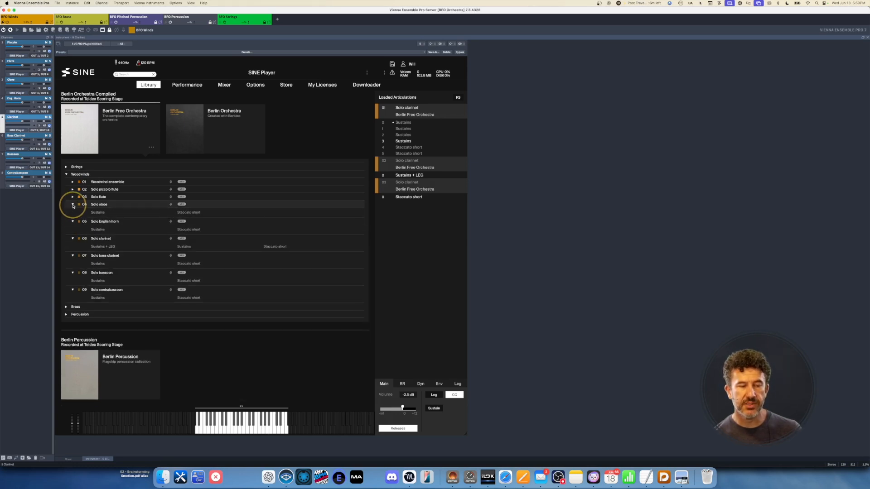
{"action": "left_click", "coordinate": [72, 196]}
{"action": "left_click", "coordinate": [72, 189]}
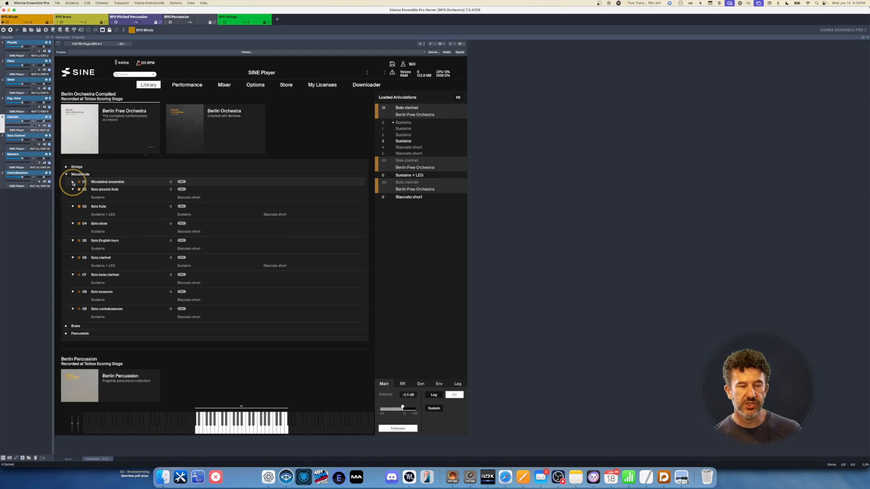
{"action": "left_click", "coordinate": [72, 182]}
{"action": "key", "text": "super+Tab"}
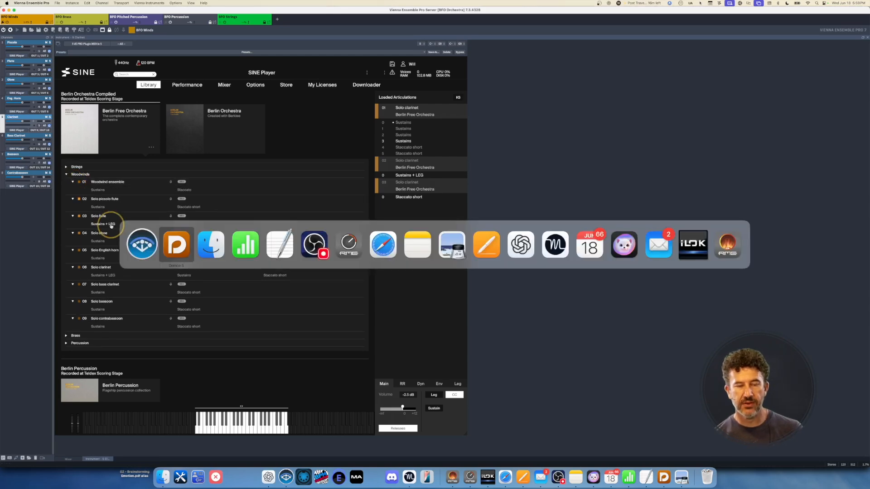
- Enter Eng. Horn, Clarinet, Bass Clarinet, Bassoon and Contrabassoon in Winds rows four through eight
{"action": "key", "text": "super+Tab"}
{"action": "key", "text": "super+Tab"}
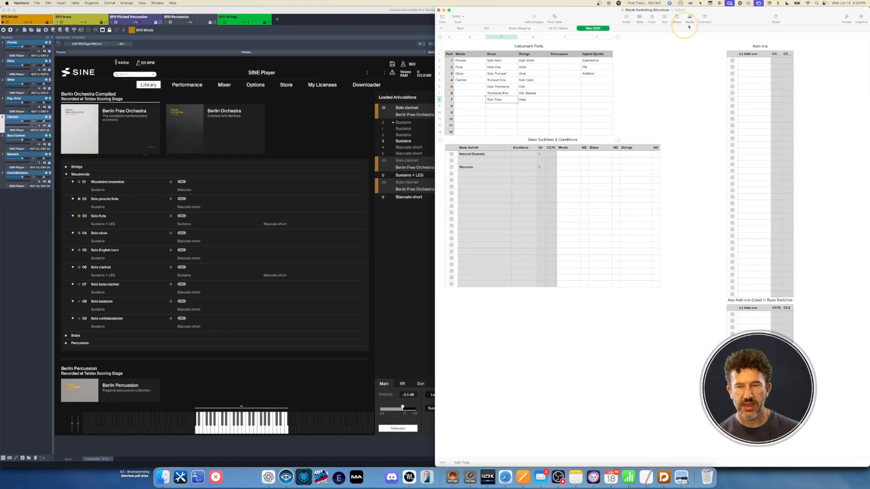
{"action": "left_click", "coordinate": [463, 68]}
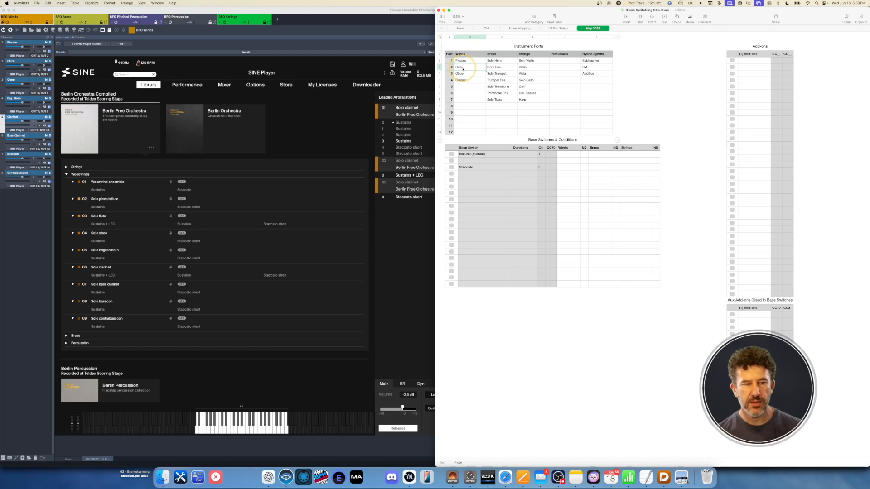
{"action": "key", "text": "Down"}
{"action": "key", "text": "Down"}
{"action": "key", "text": "Down"}
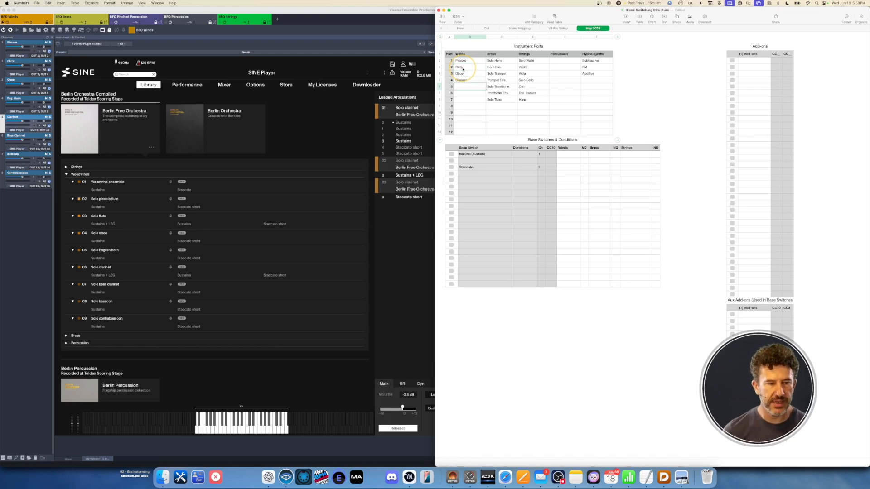
{"action": "key", "text": "Up"}
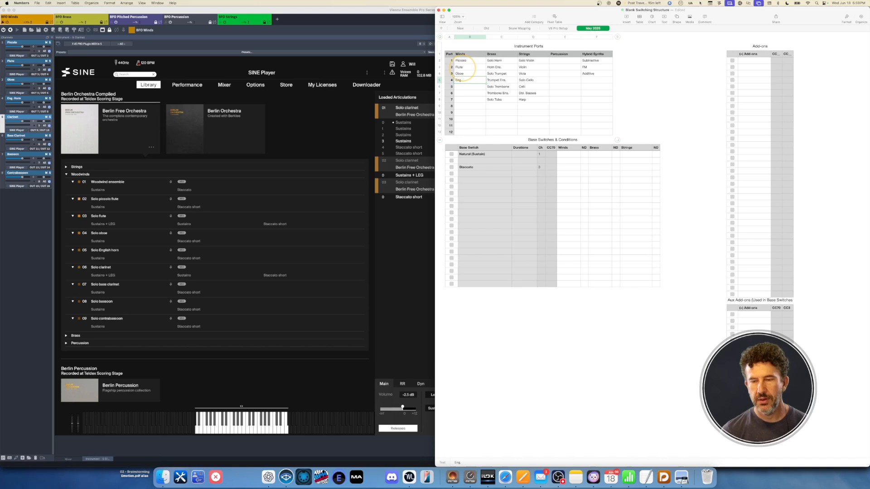
{"action": "key", "text": "Return"}
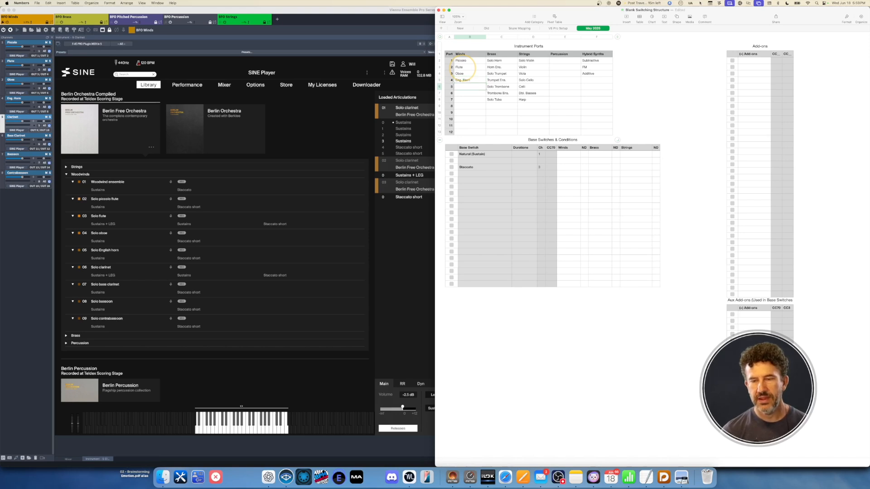
{"action": "type", "text": "Clarinet"}
{"action": "key", "text": "Return"}
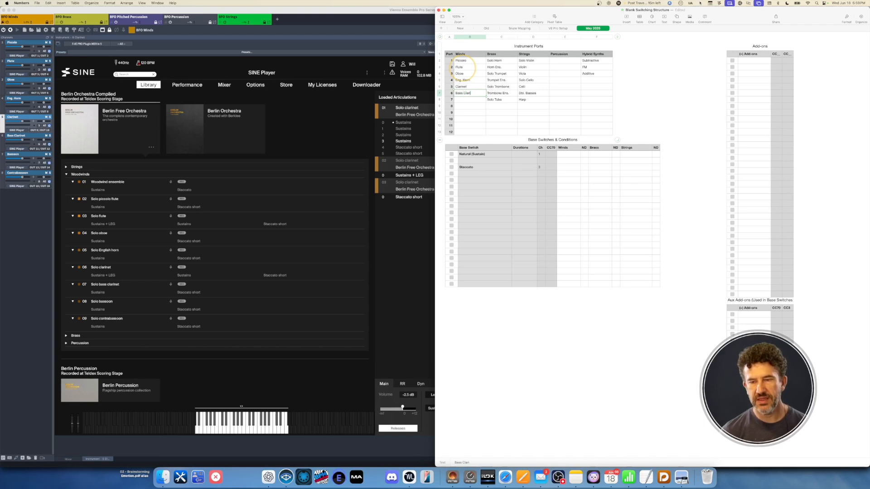
{"action": "key", "text": "Return"}
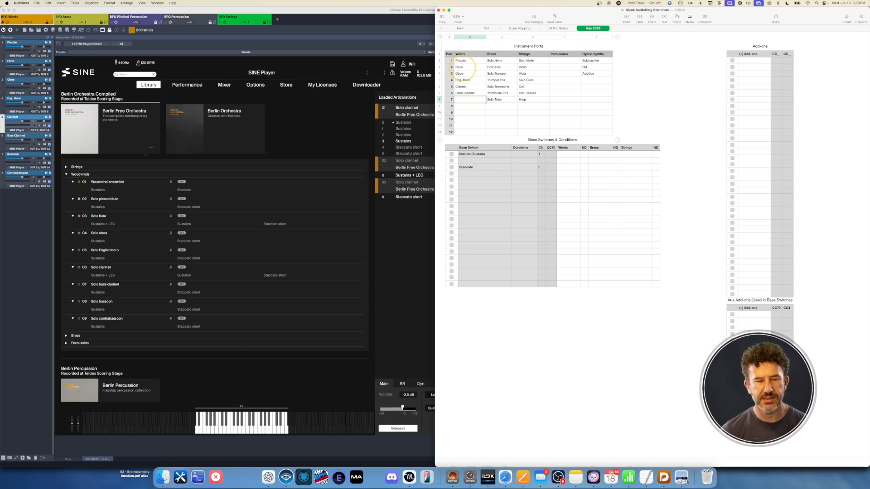
{"action": "type", "text": "Bassoon"}
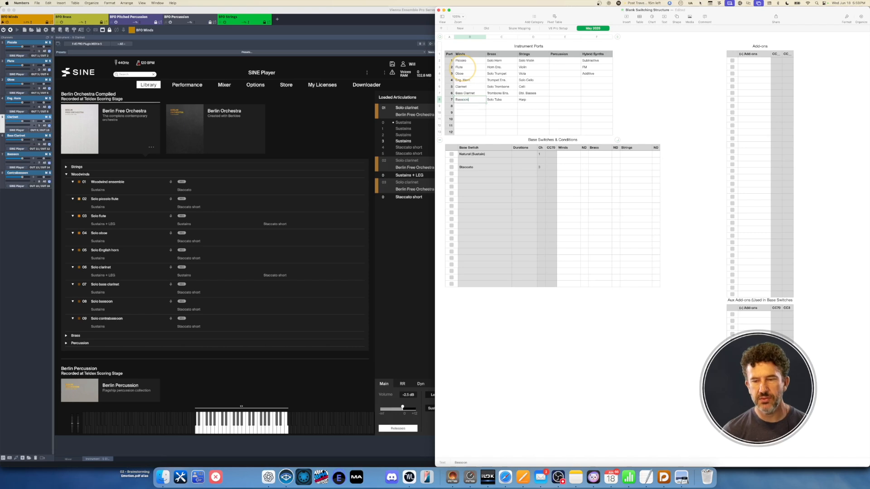
{"action": "key", "text": "Return"}
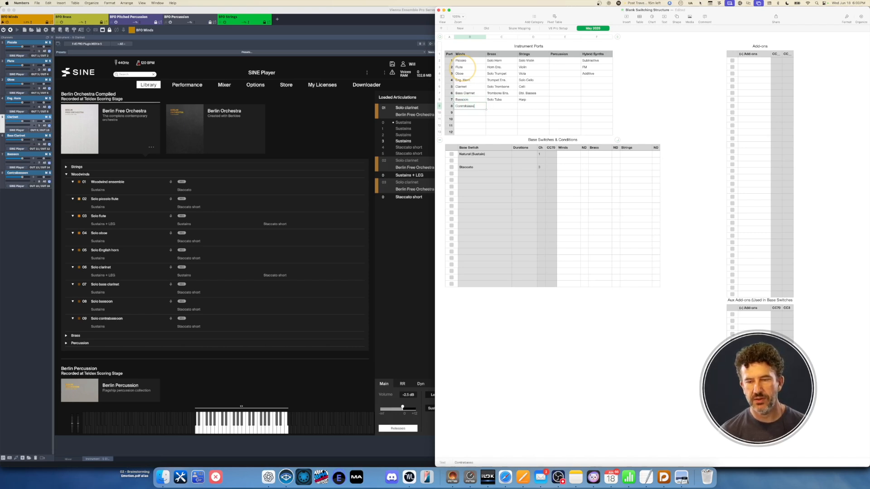
{"action": "key", "text": "Return"}
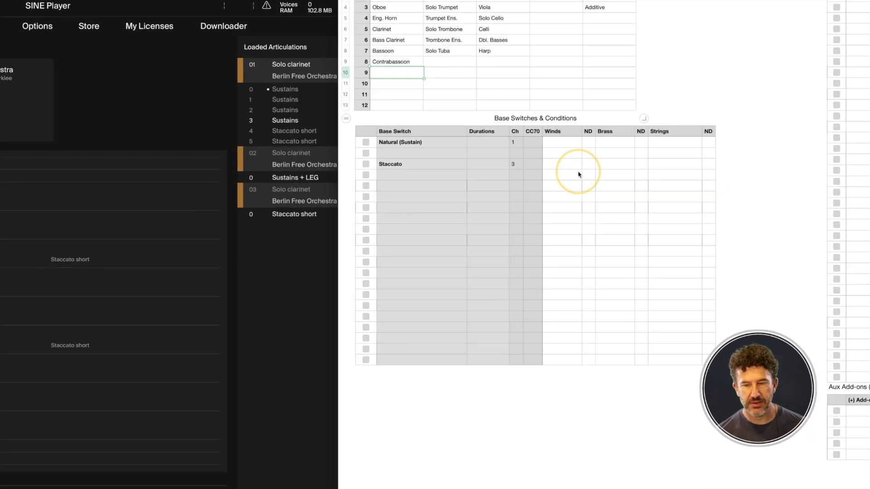
- Enter Legato on channel 2 and review the Natural (Sustain), Legato and Staccato rows
{"action": "left_click", "coordinate": [411, 153]}
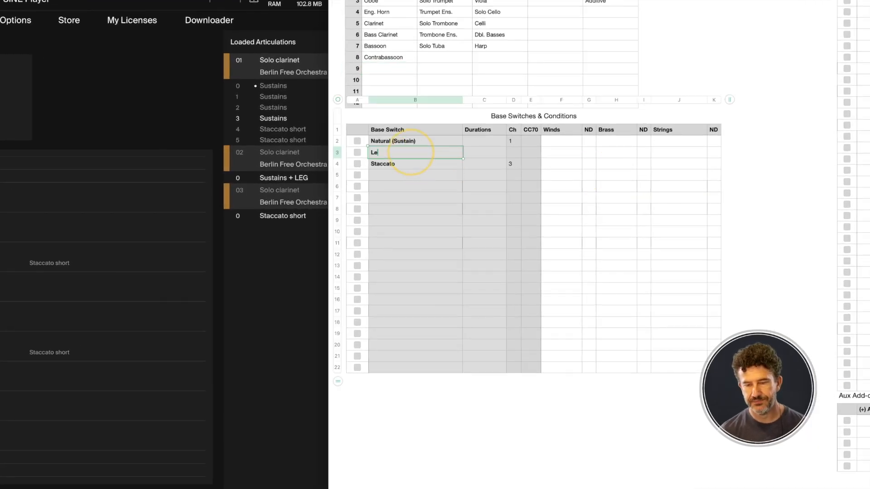
{"action": "key", "text": "Tab"}
{"action": "key", "text": "Tab"}
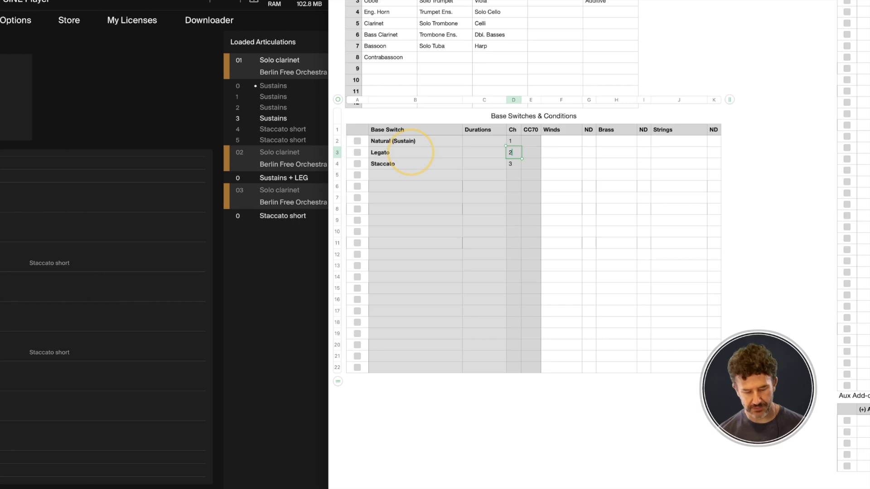
{"action": "key", "text": "Left"}
{"action": "key", "text": "Left"}
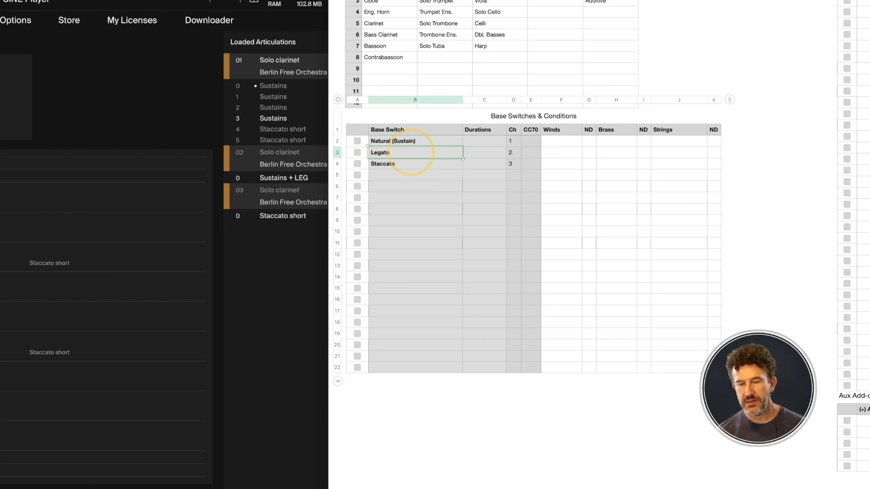
{"action": "key", "text": "Up"}
{"action": "key", "text": "Down"}
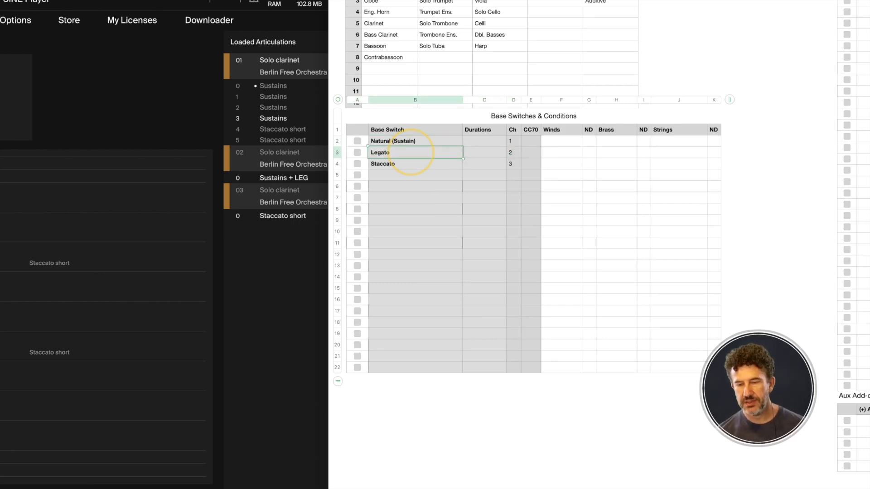
{"action": "key", "text": "Down"}
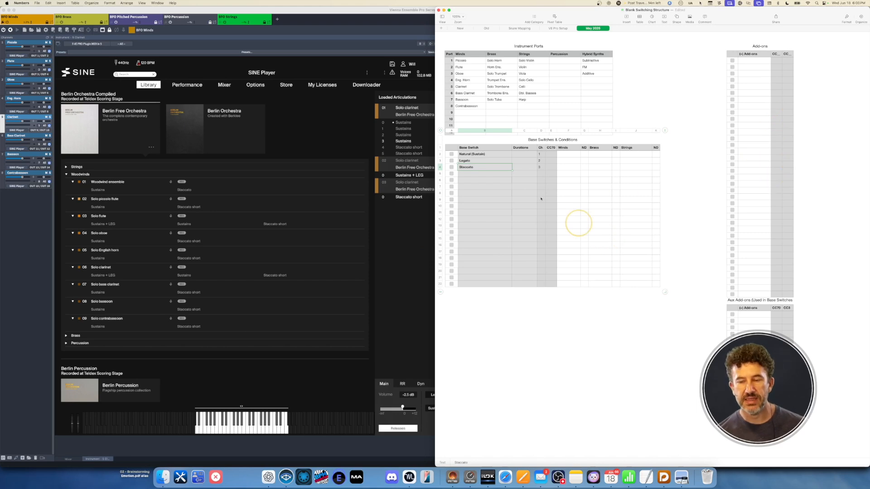
{"action": "key", "text": "super+Tab"}
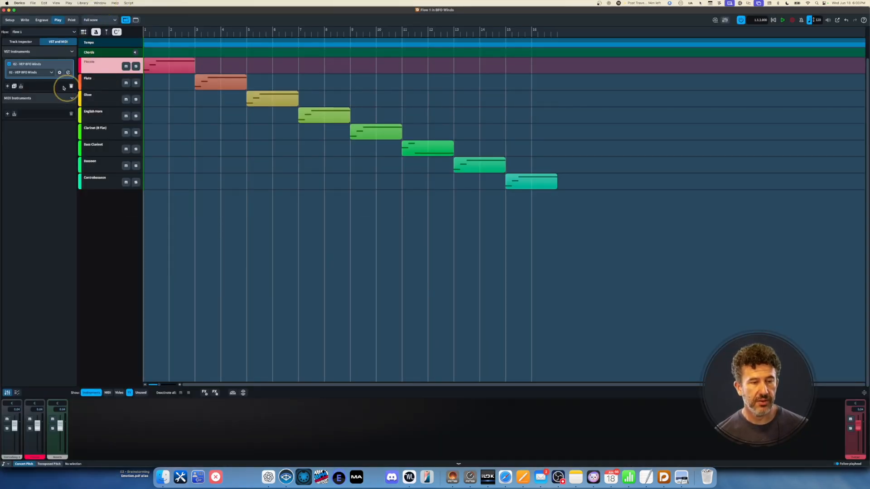
- Check the winds endpoint's port and channel routing, then open the VEP BFO Winds expression map
{"action": "left_click", "coordinate": [21, 42]}
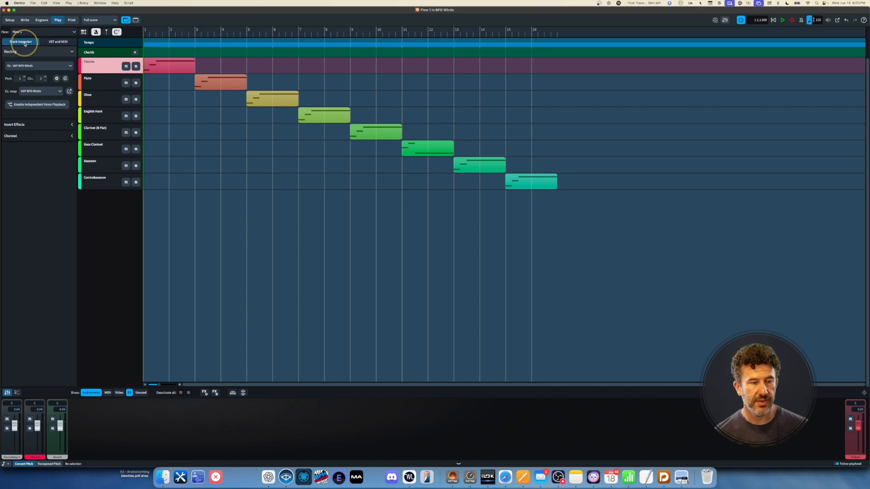
{"action": "left_click", "coordinate": [57, 78]}
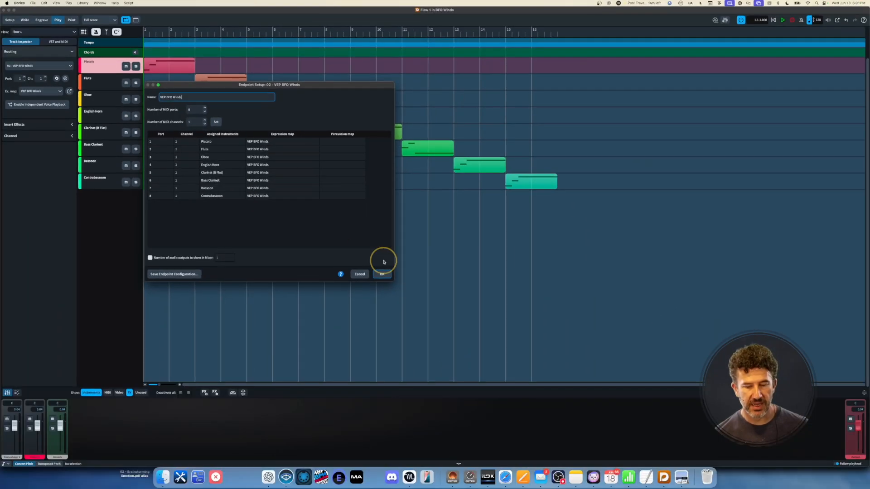
{"action": "left_click", "coordinate": [358, 274]}
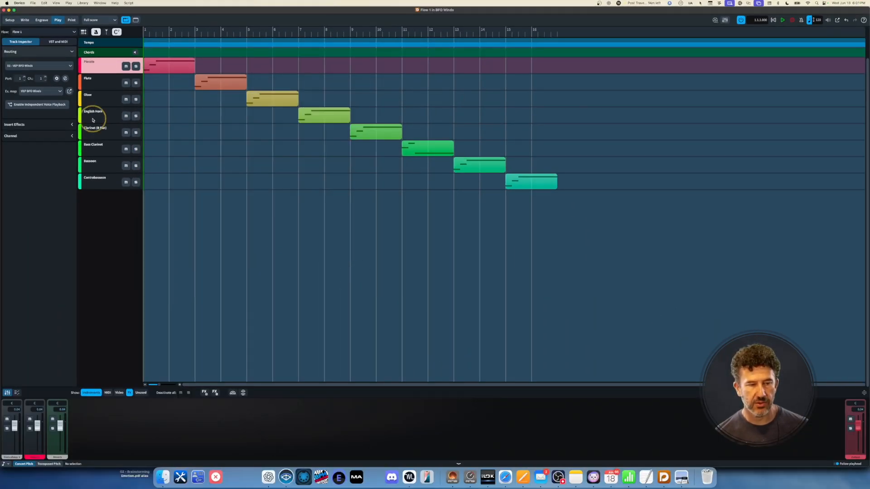
{"action": "left_click", "coordinate": [70, 91]}
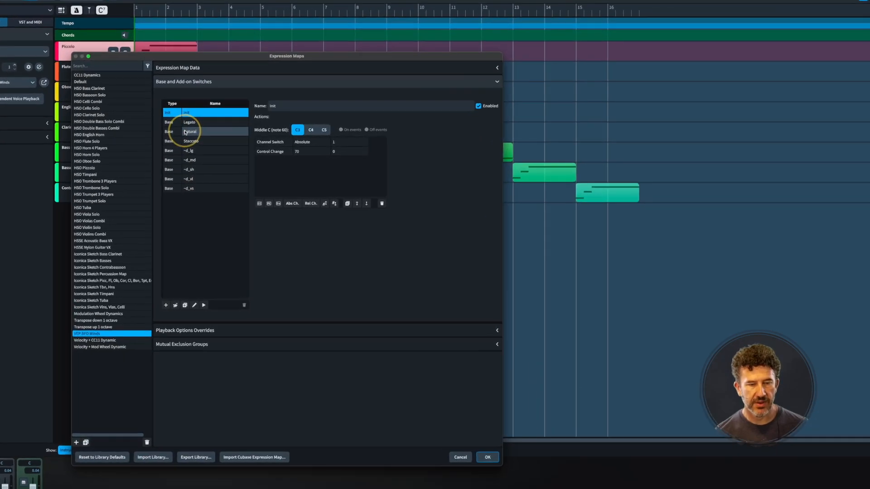
- Read the channel and CC70 actions of the Natural, Legato, Staccato and ~d_lg switches
{"action": "left_click", "coordinate": [186, 125]}
{"action": "left_click", "coordinate": [191, 130]}
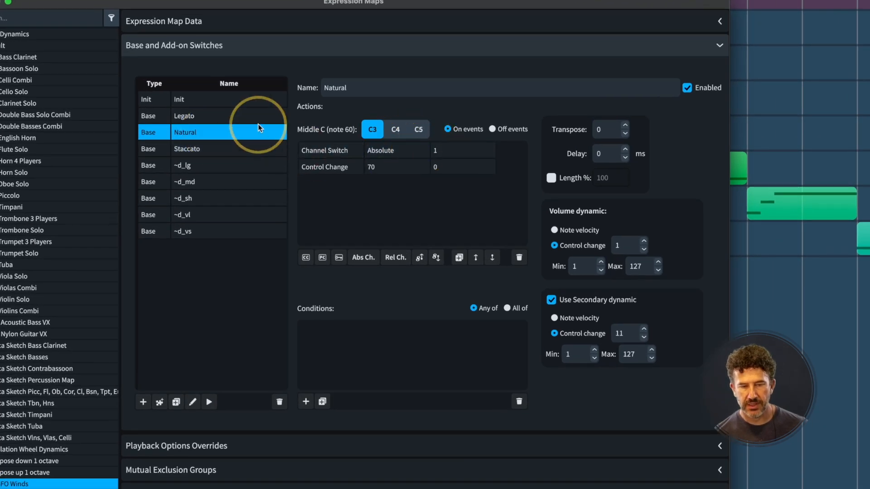
{"action": "left_click", "coordinate": [257, 118]}
{"action": "key", "text": "Down"}
{"action": "key", "text": "Down"}
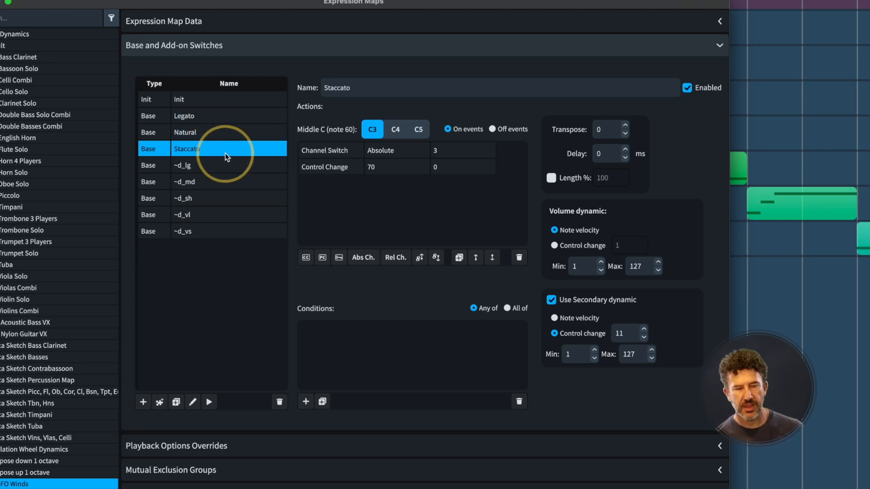
{"action": "left_click", "coordinate": [262, 164]}
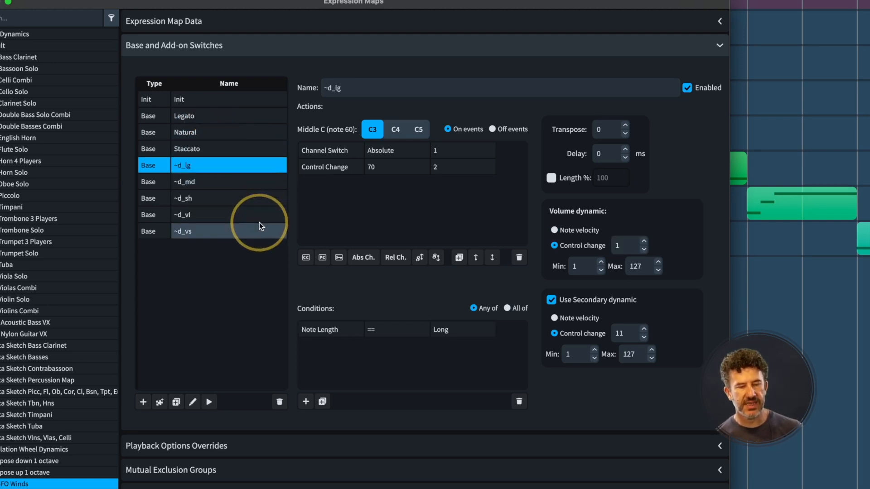
{"action": "left_click", "coordinate": [259, 226], "text": "shift"}
{"action": "left_click", "coordinate": [244, 163]}
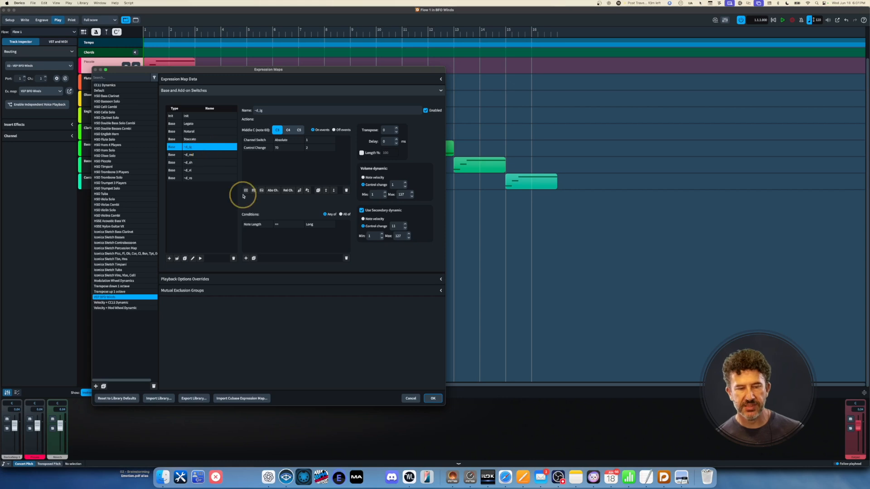
{"action": "key", "text": "super+Tab"}
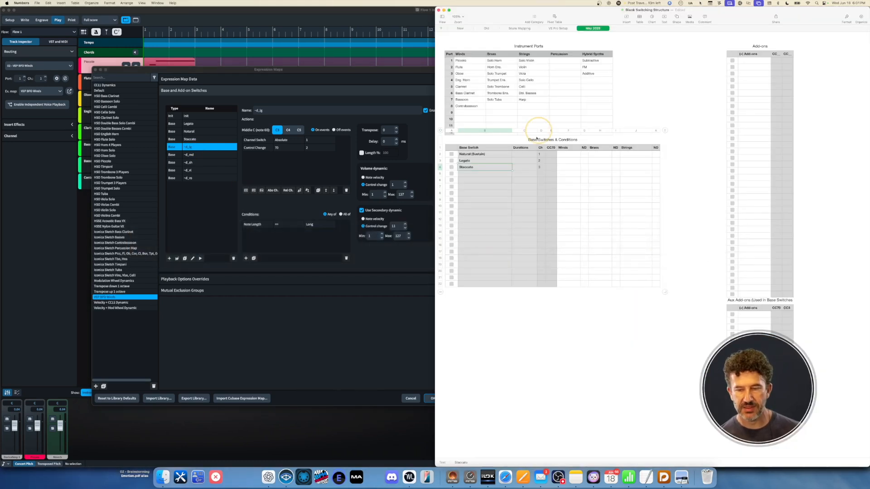
- Enter the duration switches ~d_vl, ~d_lg, ~d_md, ~d_sh and ~d_vs in Base Switch rows 6–10
{"action": "left_click", "coordinate": [480, 180]}
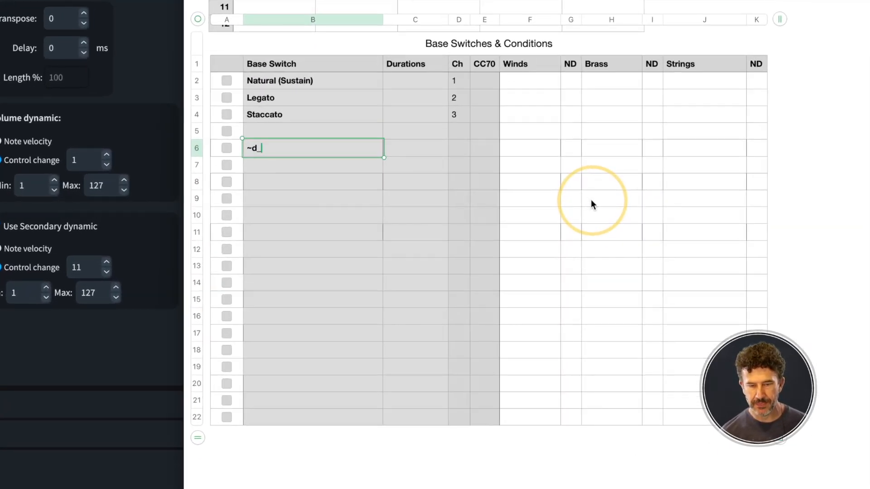
{"action": "type", "text": "vl"}
{"action": "key", "text": "Return"}
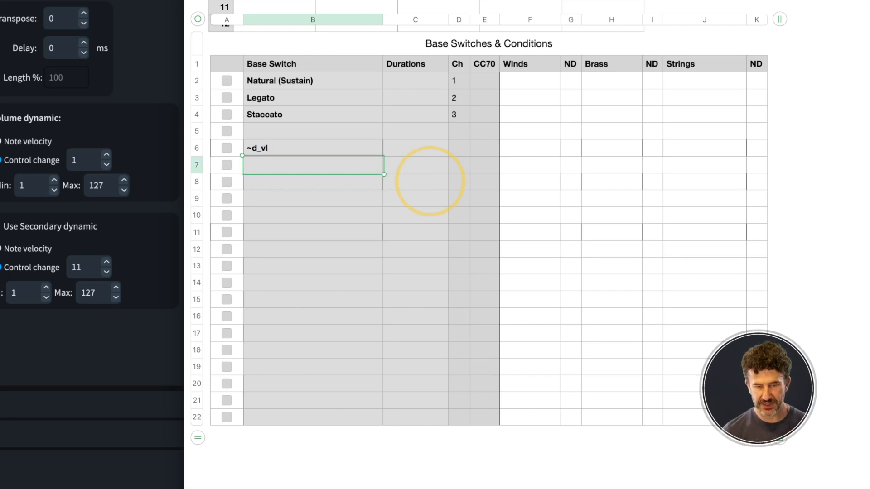
{"action": "type", "text": "~"}
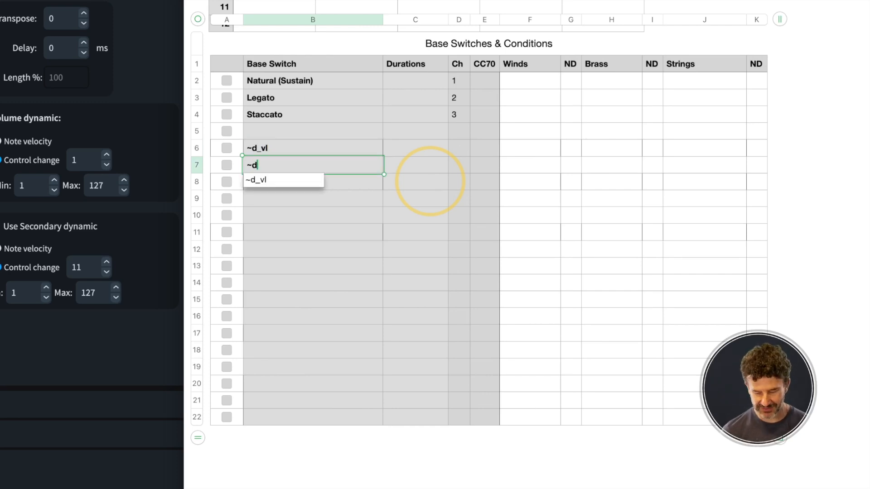
{"action": "type", "text": "d_lg"}
{"action": "key", "text": "Return"}
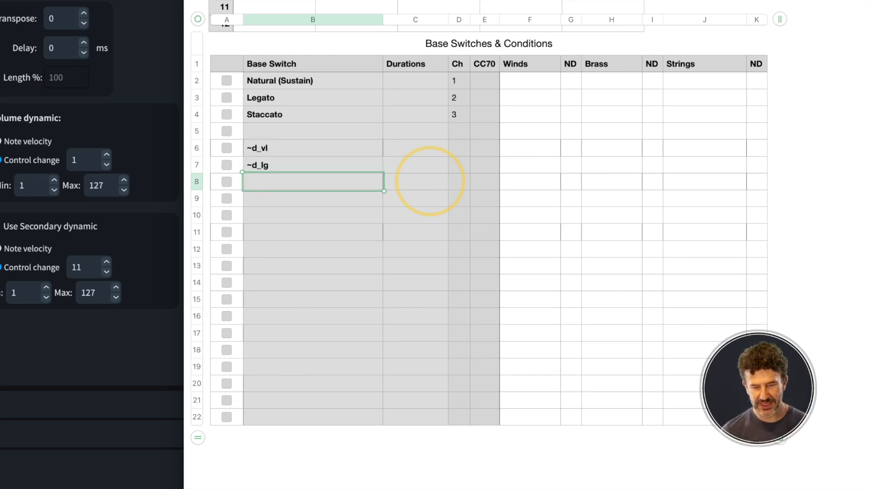
{"action": "type", "text": "~"}
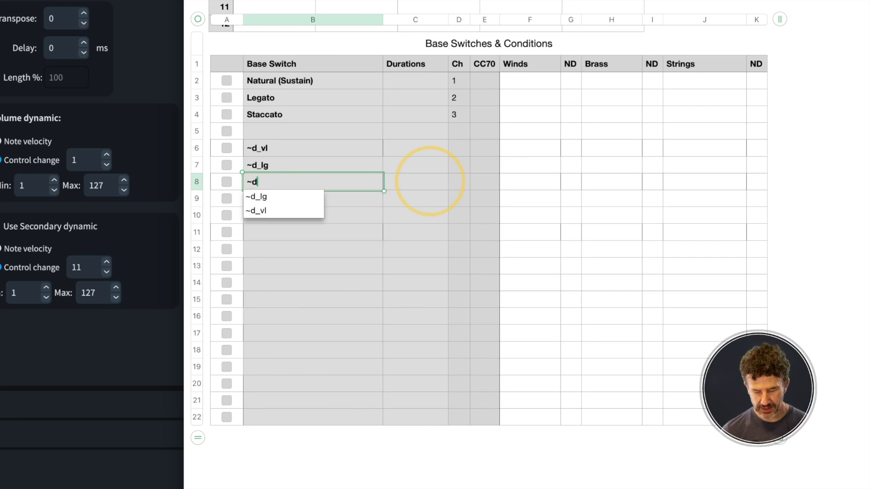
{"action": "type", "text": "d_md"}
{"action": "key", "text": "Return"}
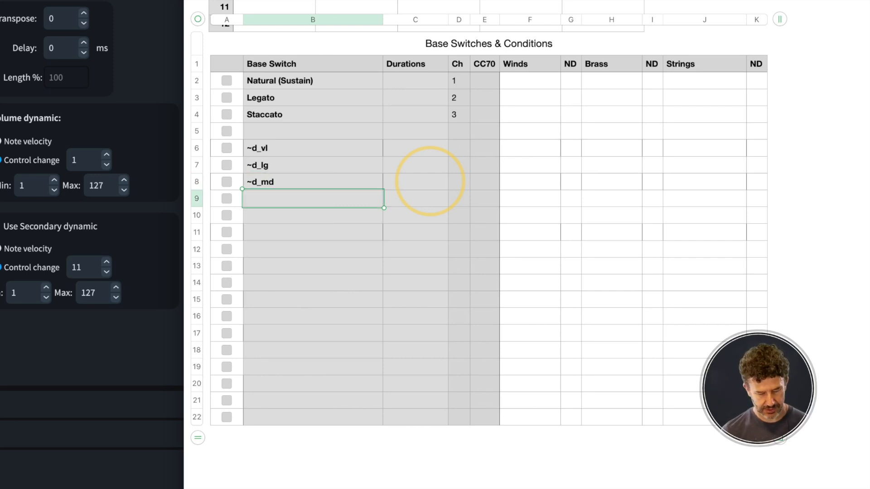
{"action": "type", "text": "~d_sh"}
{"action": "key", "text": "Return"}
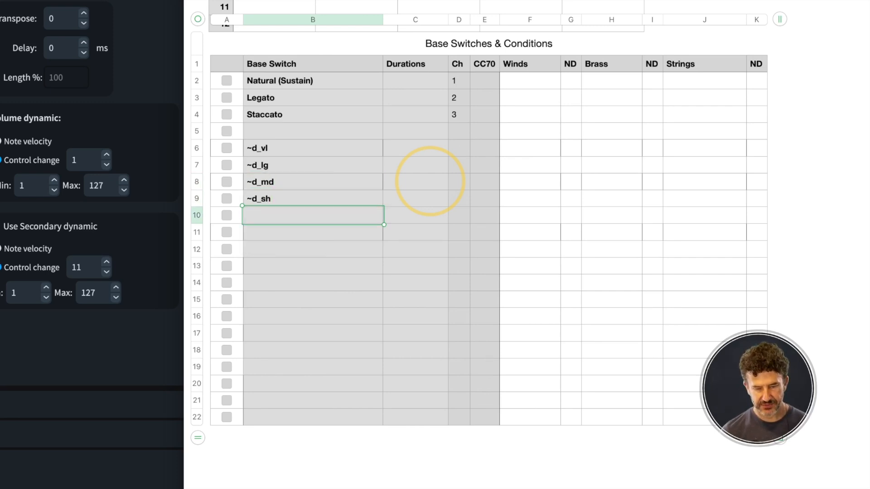
{"action": "type", "text": "~d_"}
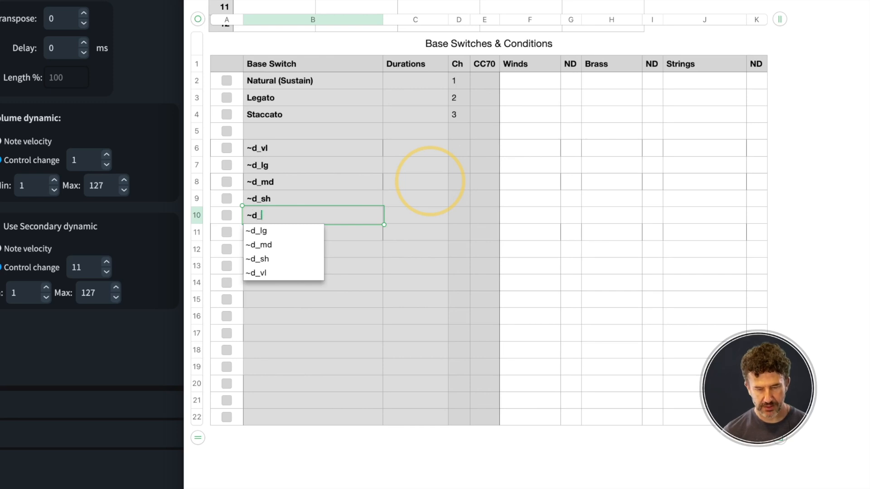
{"action": "type", "text": "vs"}
- Label their durations Very Long, Long, Medium, Short and Very Short
{"action": "key", "text": "Up"}
{"action": "key", "text": "Up"}
{"action": "key", "text": "Up"}
{"action": "key", "text": "Up"}
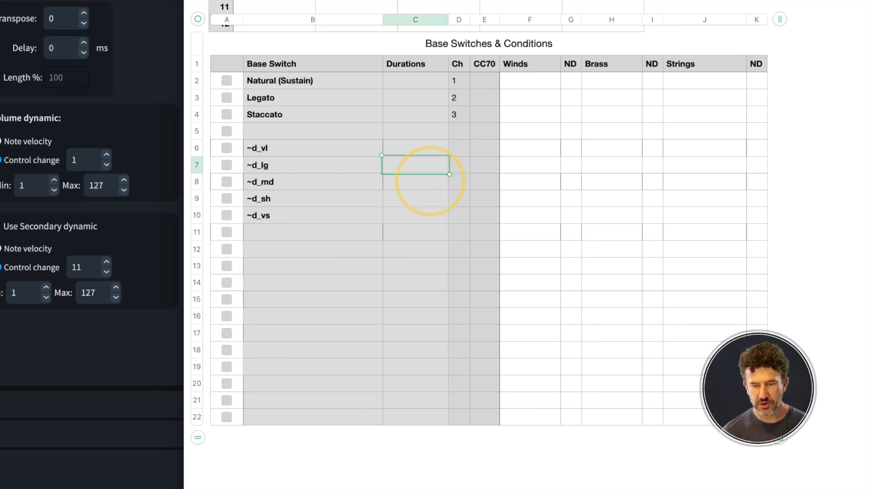
{"action": "type", "text": "V"}
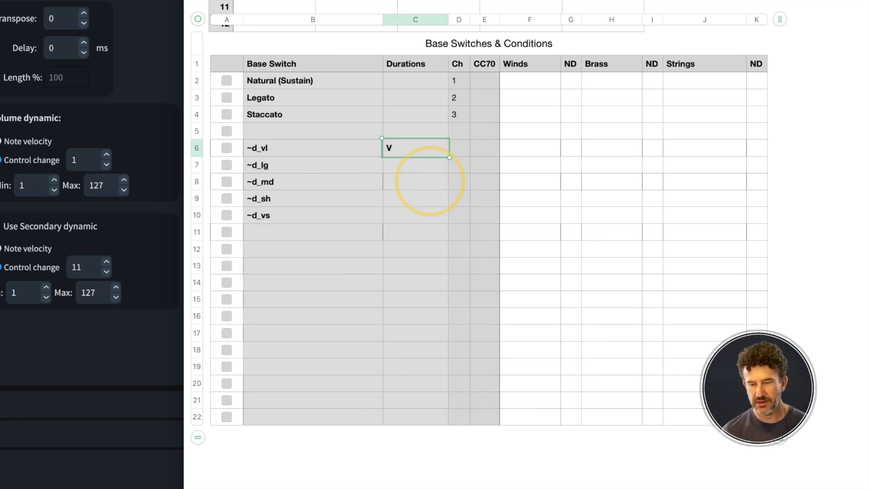
{"action": "type", "text": "ery Long"}
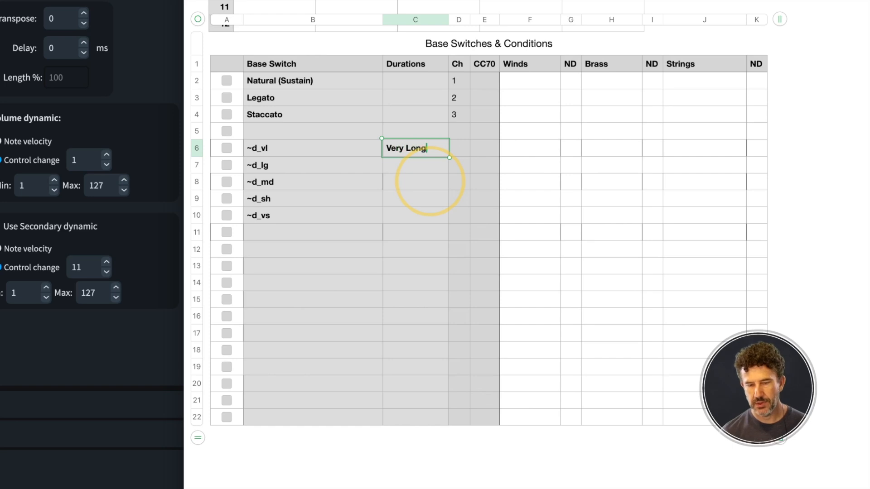
{"action": "key", "text": "Return"}
{"action": "type", "text": "Long"}
{"action": "key", "text": "Return"}
{"action": "type", "text": "Medium"}
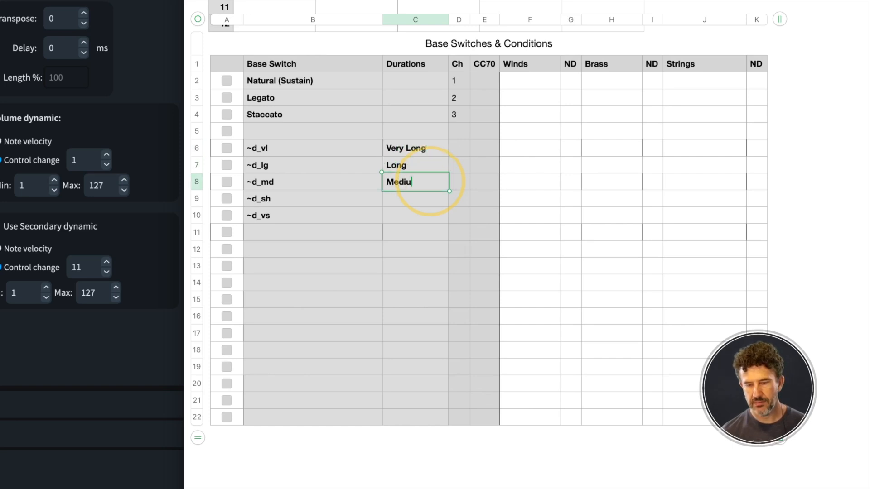
{"action": "key", "text": "Return"}
{"action": "type", "text": "Short"}
{"action": "key", "text": "Return"}
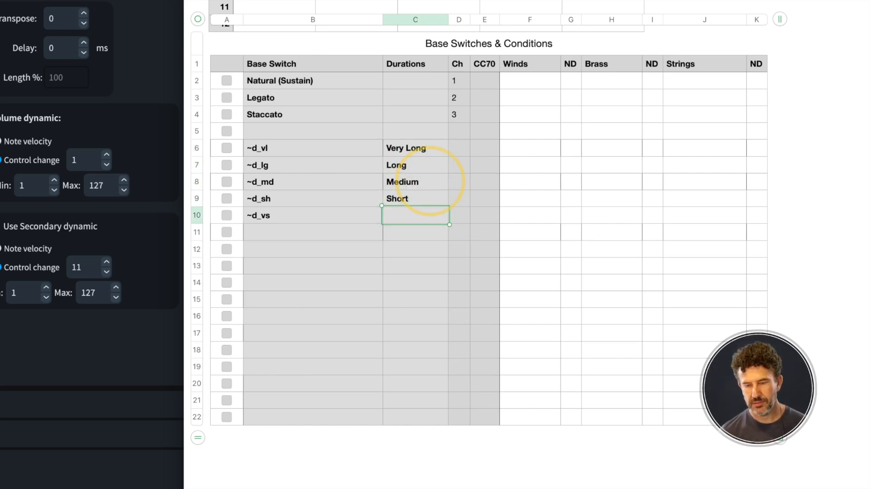
{"action": "type", "text": "Very Short"}
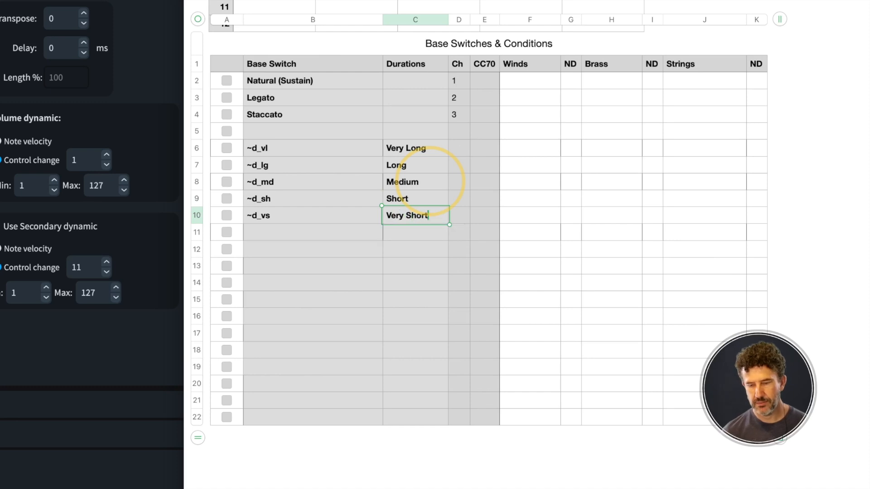
- Set the Ch column to 1 for all five duration switches
{"action": "key", "text": "Tab"}
{"action": "key", "text": "Up"}
{"action": "key", "text": "Up"}
{"action": "key", "text": "Up"}
{"action": "key", "text": "Up"}
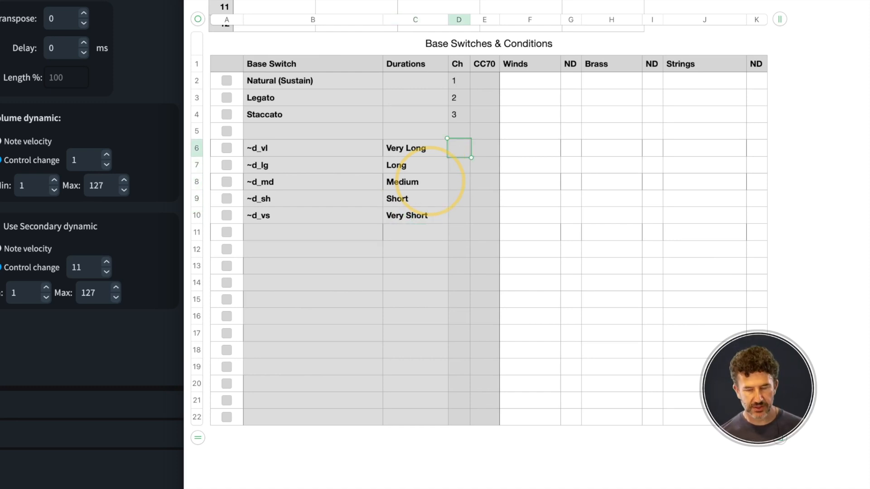
{"action": "type", "text": "1 1 1 1 1"}
{"action": "key", "text": "shift+Tab"}
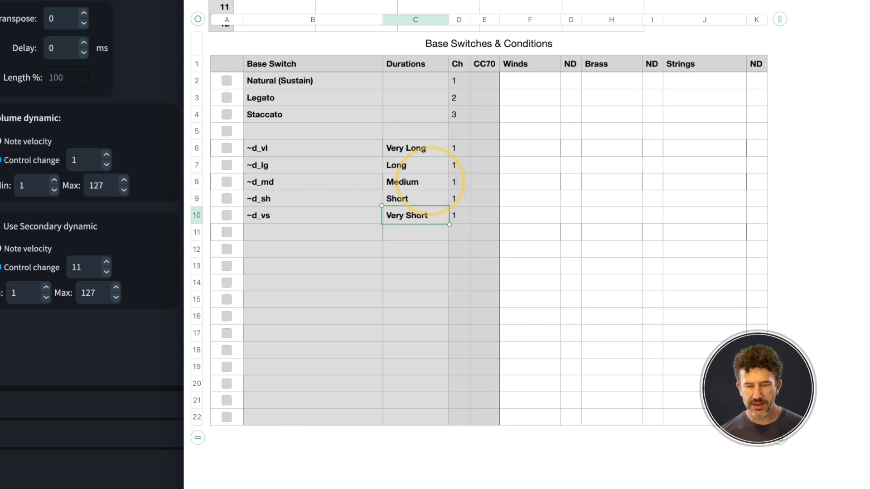
{"action": "key", "text": "Left"}
{"action": "key", "text": "Left"}
{"action": "key", "text": "Right"}
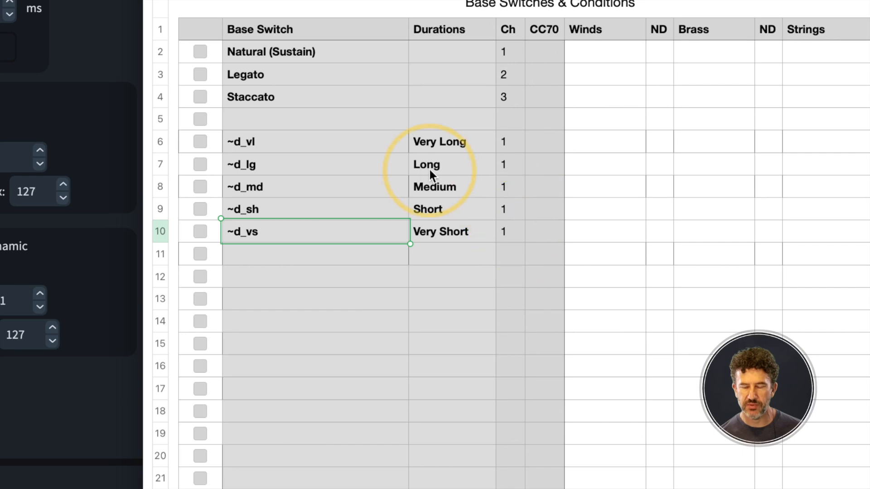
{"action": "left_click", "coordinate": [540, 141]}
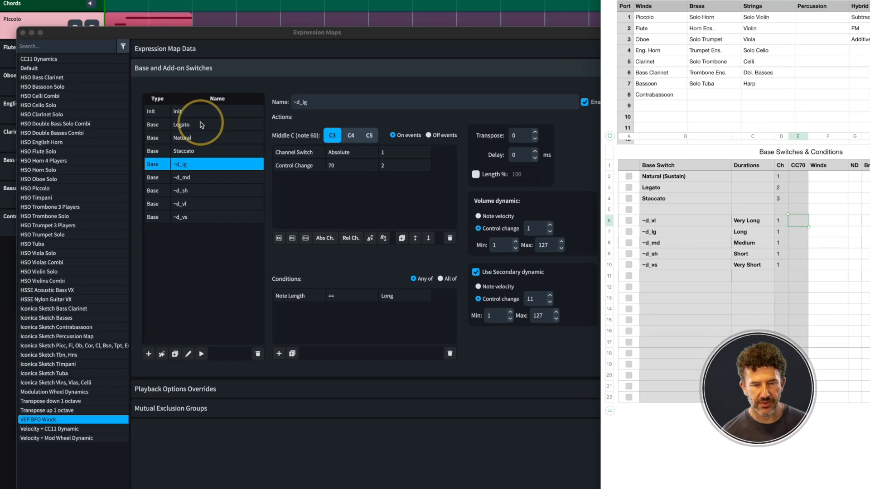
- Read the Legato, Natural and Staccato switches' channel and control-change actions
{"action": "left_click", "coordinate": [213, 126]}
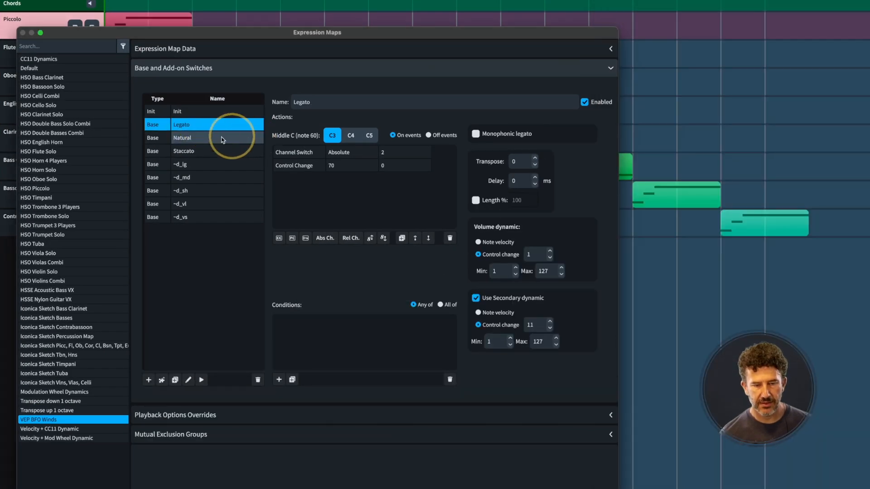
{"action": "left_click", "coordinate": [225, 138]}
{"action": "left_click", "coordinate": [229, 150]}
{"action": "left_click", "coordinate": [326, 166]}
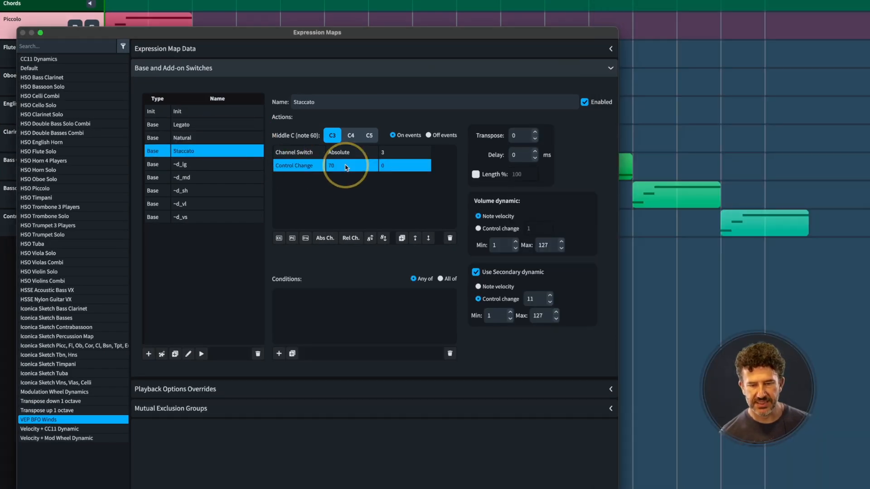
- Read the channel and CC70 values of the ~d_lg, ~d_md, ~d_sh, ~d_vl and ~d_vs switches
{"action": "left_click", "coordinate": [192, 163]}
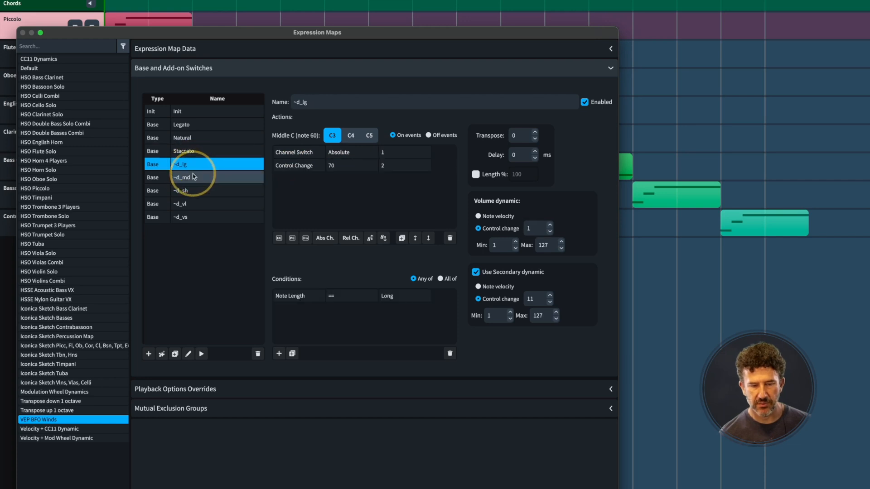
{"action": "left_click", "coordinate": [193, 176]}
{"action": "left_click", "coordinate": [194, 187]}
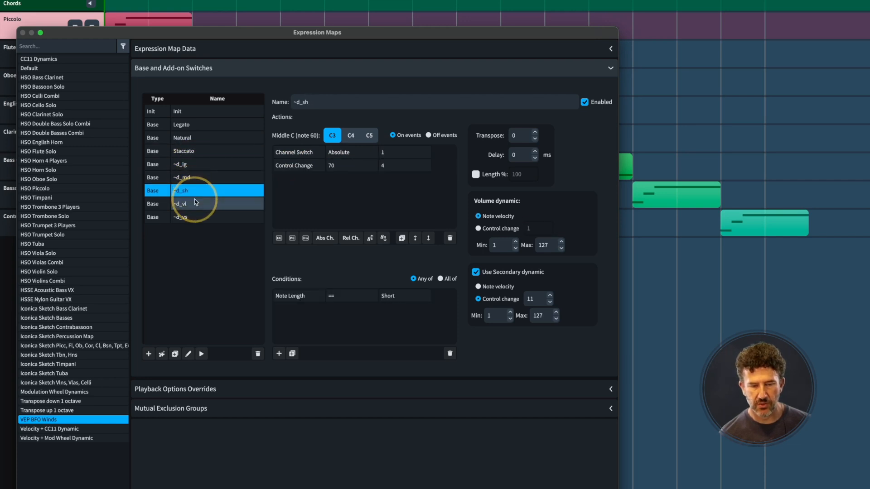
{"action": "left_click", "coordinate": [194, 204]}
{"action": "left_click", "coordinate": [196, 216]}
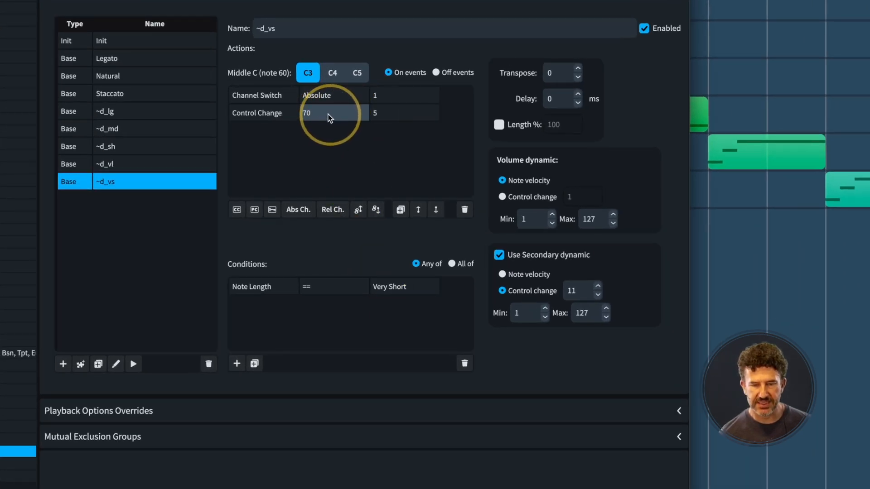
{"action": "left_click", "coordinate": [175, 163]}
{"action": "left_click", "coordinate": [175, 144]}
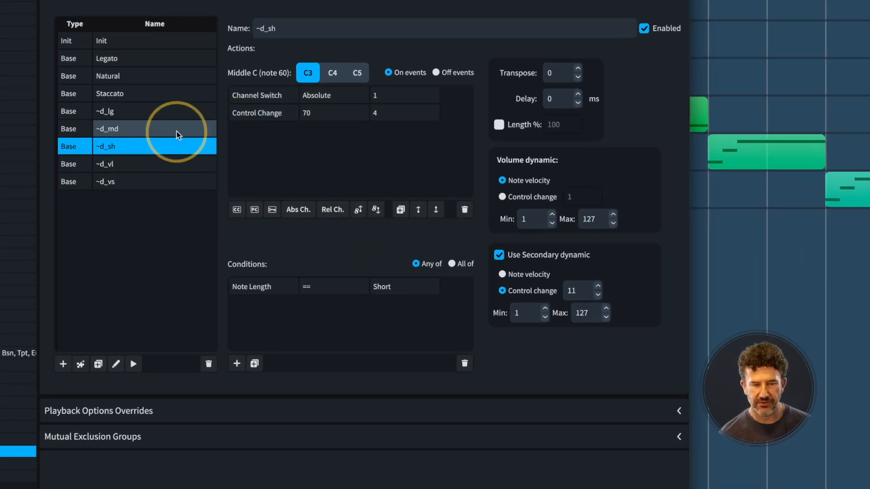
{"action": "left_click", "coordinate": [176, 128]}
{"action": "left_click", "coordinate": [176, 113]}
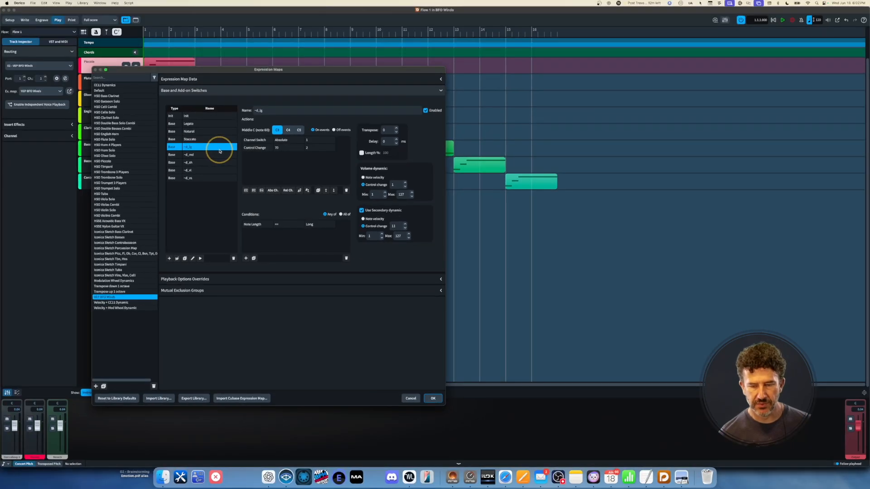
{"action": "key", "text": "super+Tab"}
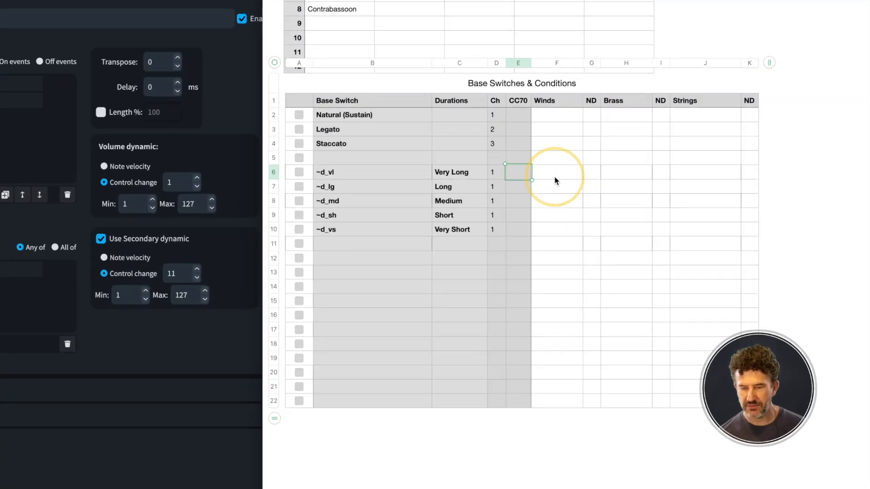
- Enter CC70 values 1, 2, 3, 4 and 5 down cells E6–E10
{"action": "type", "text": "1"}
{"action": "key", "text": "Return"}
{"action": "type", "text": "2"}
{"action": "key", "text": "Return"}
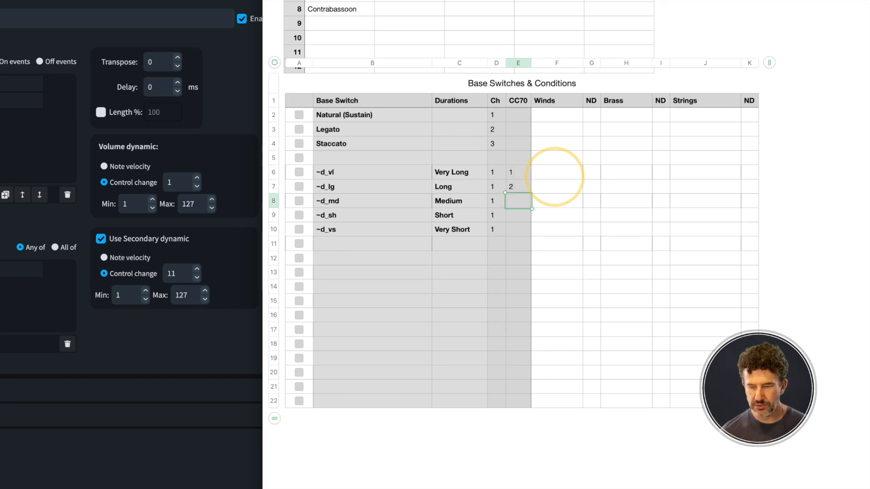
{"action": "type", "text": "3"}
{"action": "key", "text": "Return"}
{"action": "type", "text": "4"}
{"action": "key", "text": "Return"}
{"action": "type", "text": "5"}
{"action": "key", "text": "shift+Tab"}
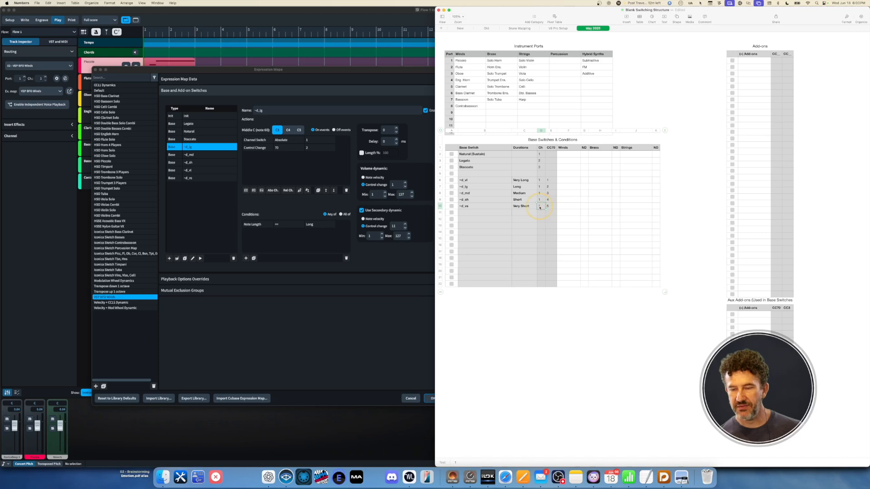
- View the Flute channel's three Solo flute SINE Player slots in Vienna Ensemble Pro
{"action": "key", "text": "super+Tab"}
{"action": "key", "text": "super+Tab"}
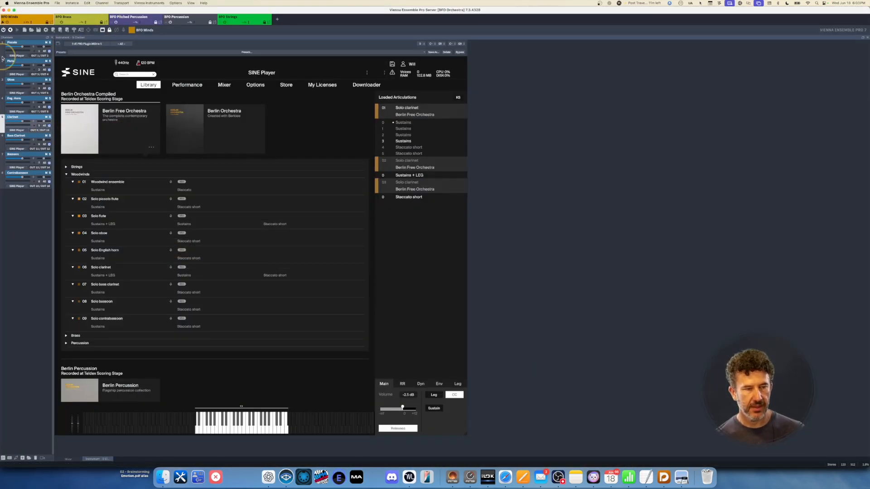
{"action": "left_click", "coordinate": [16, 62]}
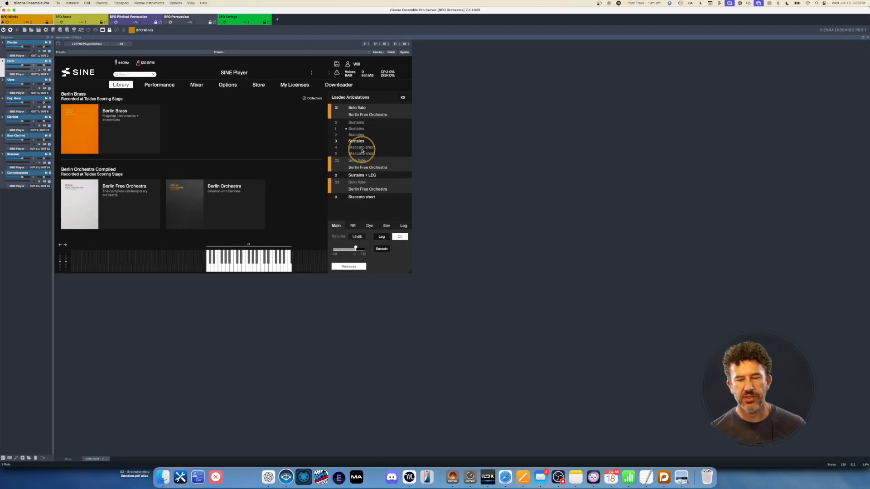
- Bring the Numbers switching sheet forward from Vienna Ensemble Pro's flute SINE Player
{"action": "key", "text": "super+Tab"}
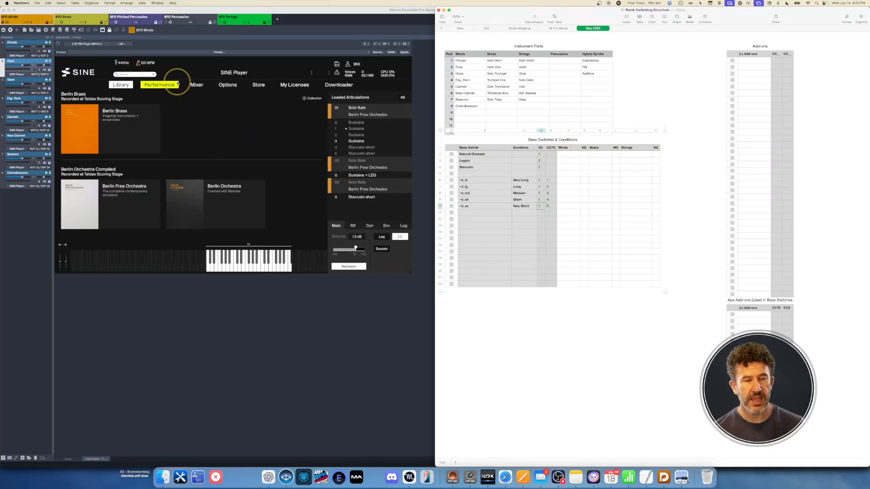
{"action": "key", "text": "super+Tab"}
{"action": "key", "text": "super+Tab"}
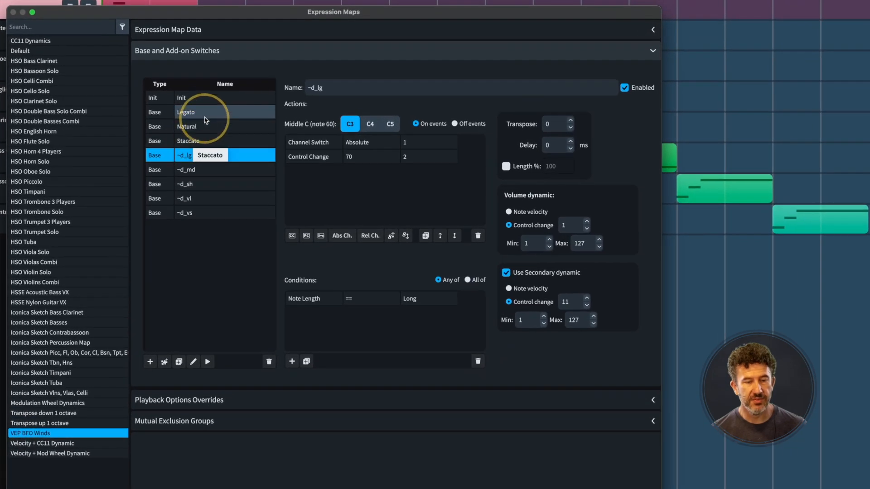
- Compare the Legato, Staccato, Natural and ~d_lg switch actions, ending on Natural (channel 1, CC70 0)
{"action": "left_click", "coordinate": [209, 113]}
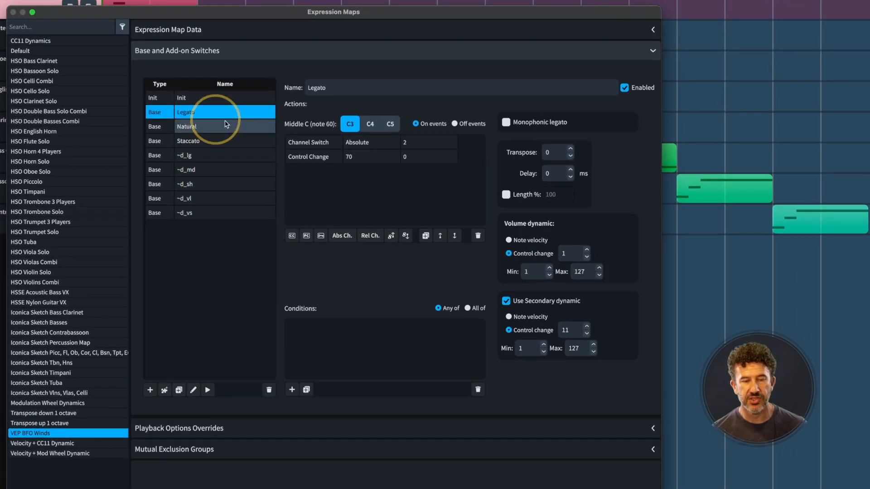
{"action": "left_click", "coordinate": [372, 158]}
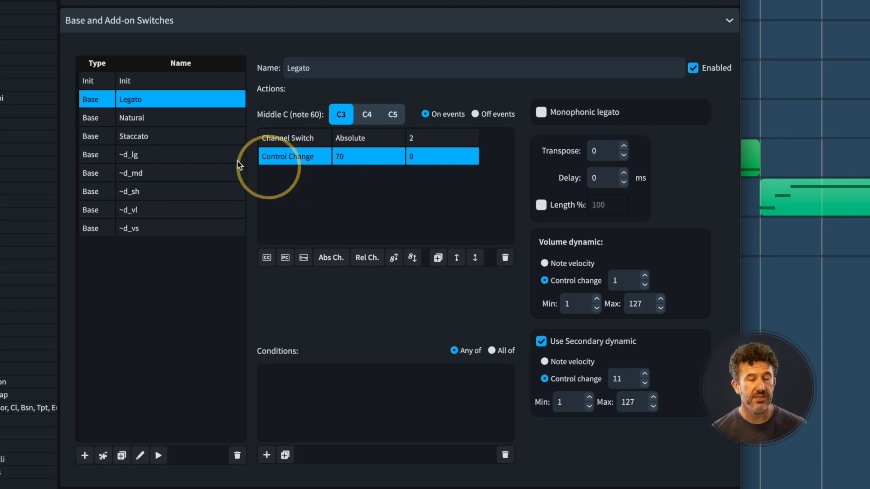
{"action": "left_click", "coordinate": [170, 133]}
{"action": "left_click", "coordinate": [164, 119]}
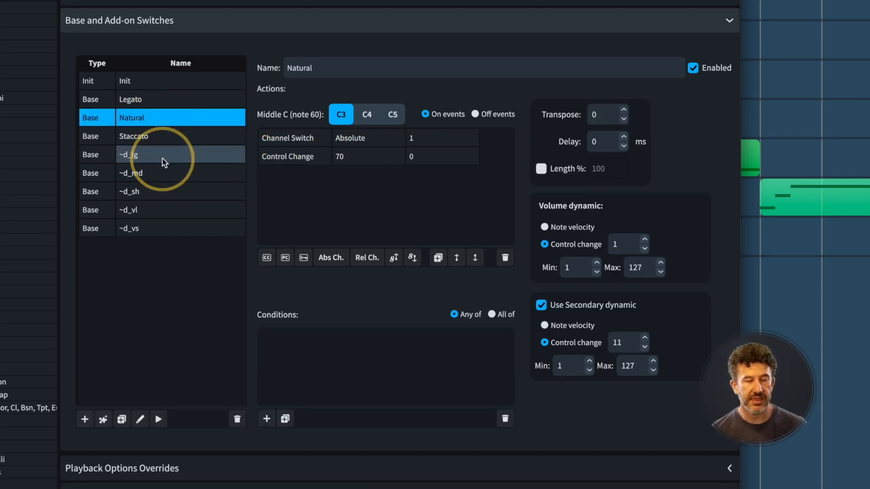
{"action": "left_click", "coordinate": [162, 158]}
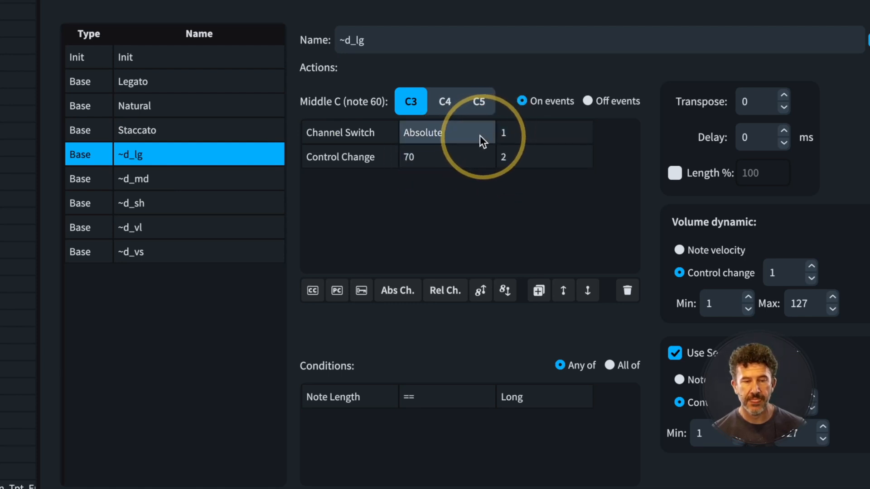
{"action": "left_click", "coordinate": [187, 108]}
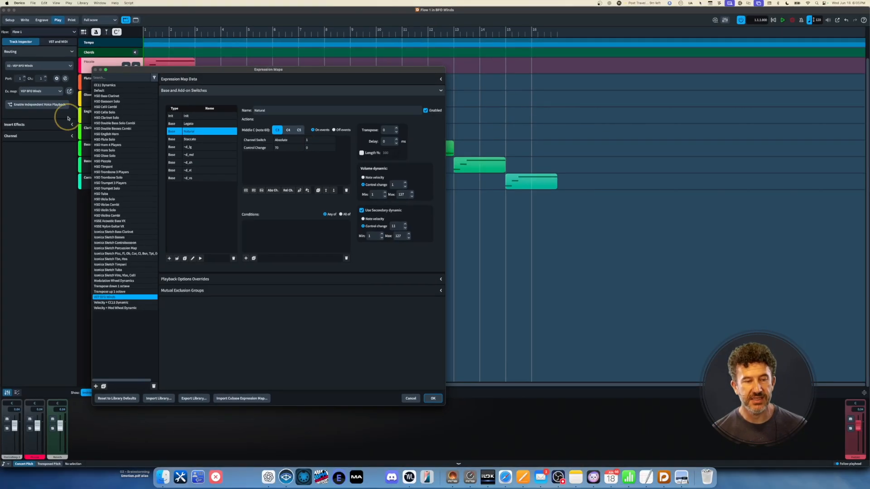
{"action": "key", "text": "super+Tab"}
{"action": "key", "text": "super+Tab"}
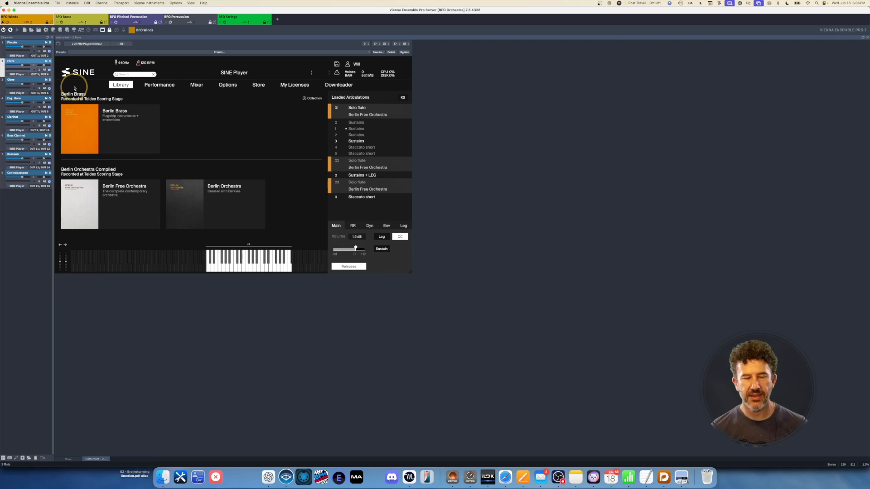
{"action": "key", "text": "super+Tab"}
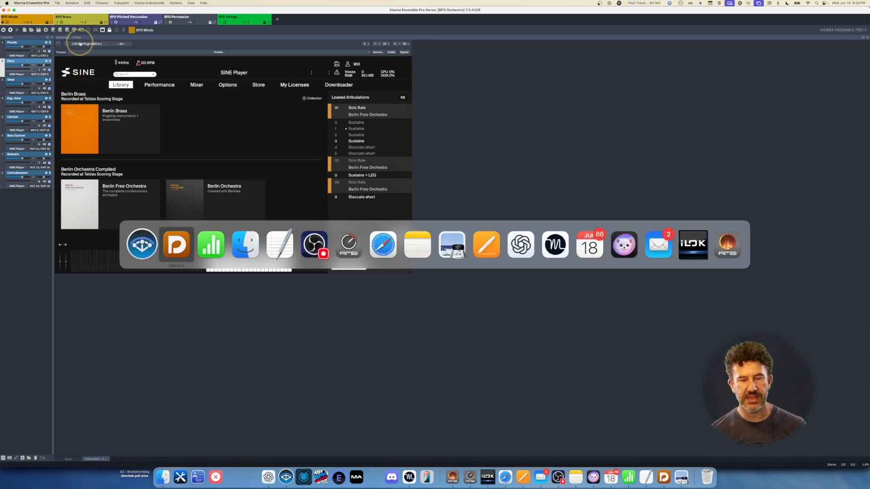